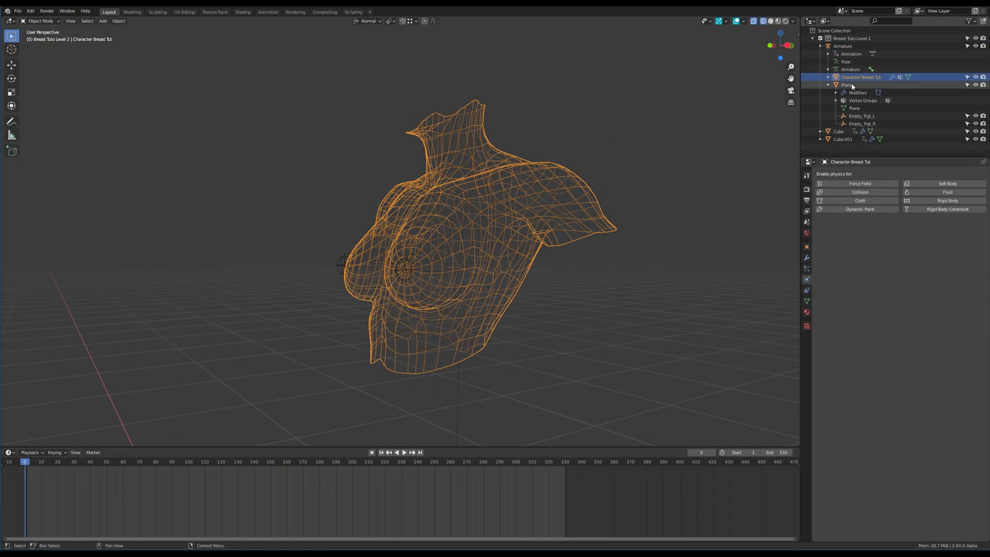
Step: Select the Cube and Cube.001 collision objects and extend the timeline's end frame to 450
{"action": "left_click", "coordinate": [868, 116]}
{"action": "left_click", "coordinate": [867, 124]}
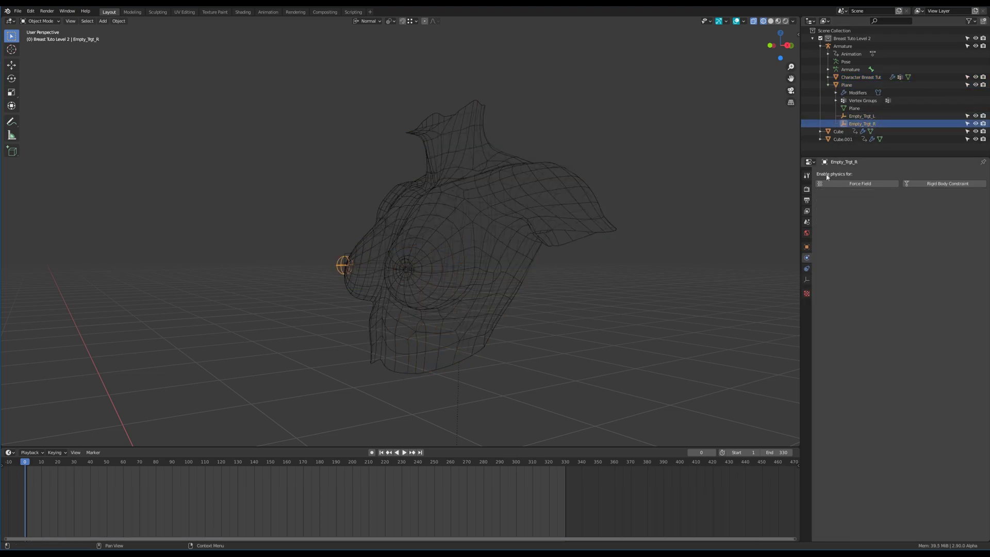
{"action": "left_click", "coordinate": [843, 132]}
{"action": "left_click", "coordinate": [843, 139], "text": "shift"}
{"action": "scroll", "coordinate": [636, 211], "scroll_direction": "down", "scroll_amount": 4}
{"action": "scroll", "coordinate": [637, 213], "scroll_direction": "up", "scroll_amount": 3}
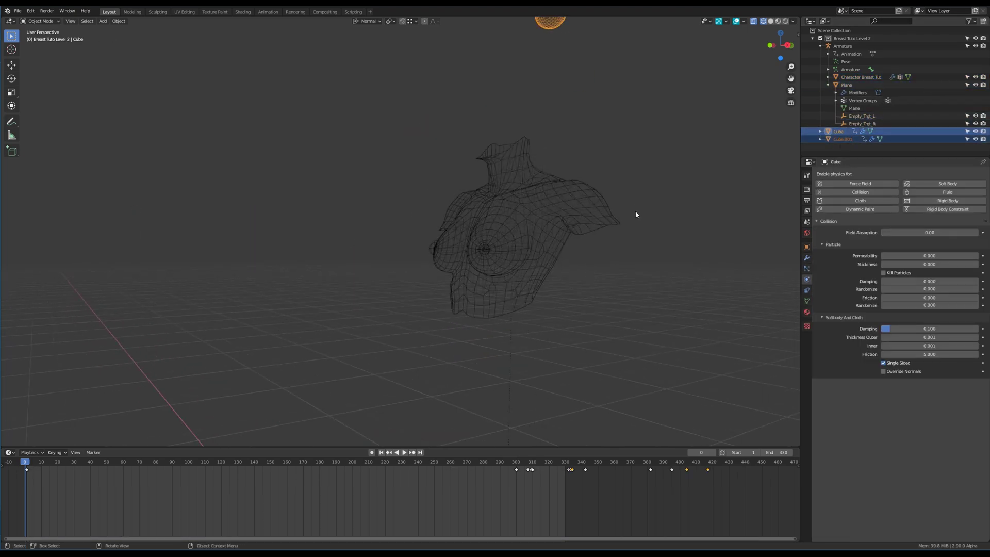
{"action": "middle_click_drag", "start_coordinate": [649, 219], "coordinate": [693, 240]}
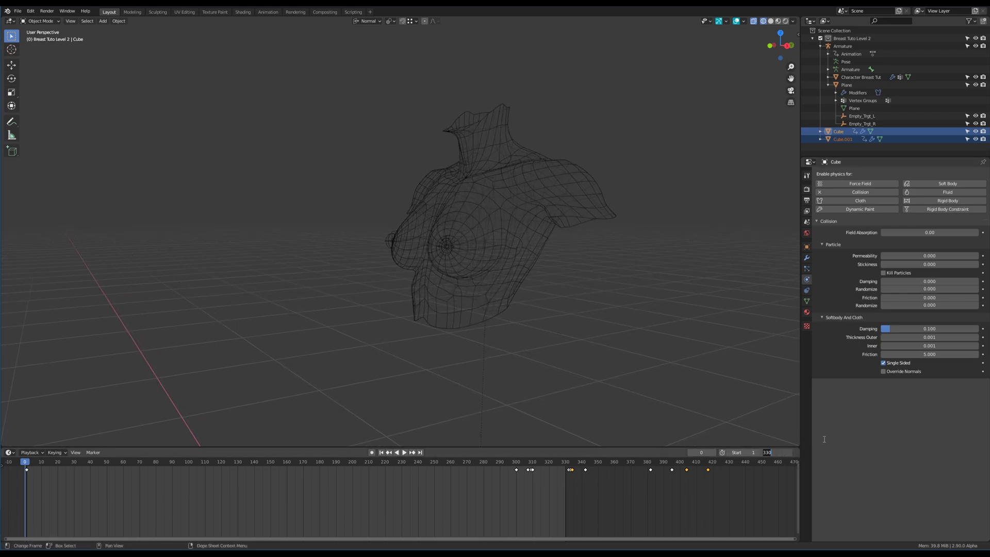
{"action": "key", "text": "Return"}
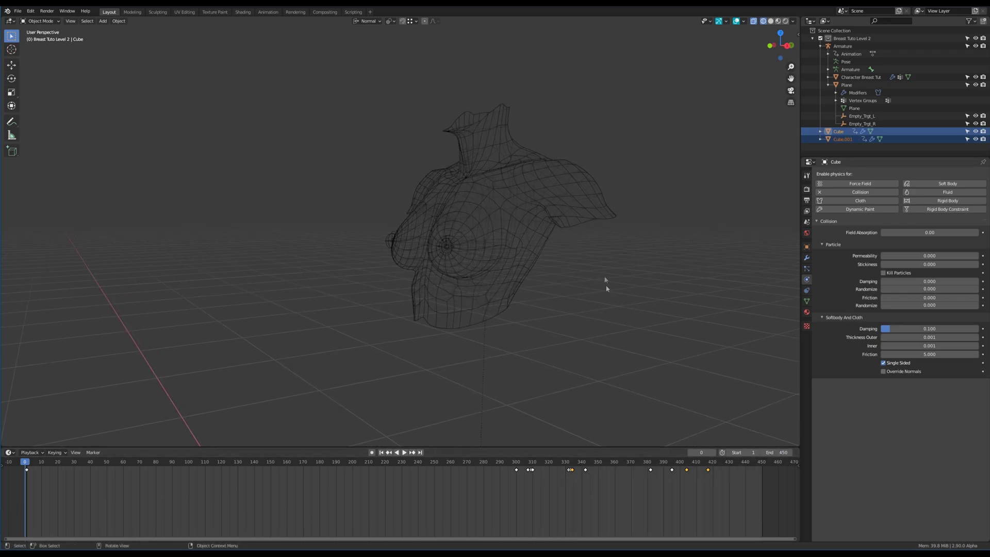
Step: Play the armature's animation in Pose Mode and view the body in solid shading
{"action": "left_click", "coordinate": [888, 46]}
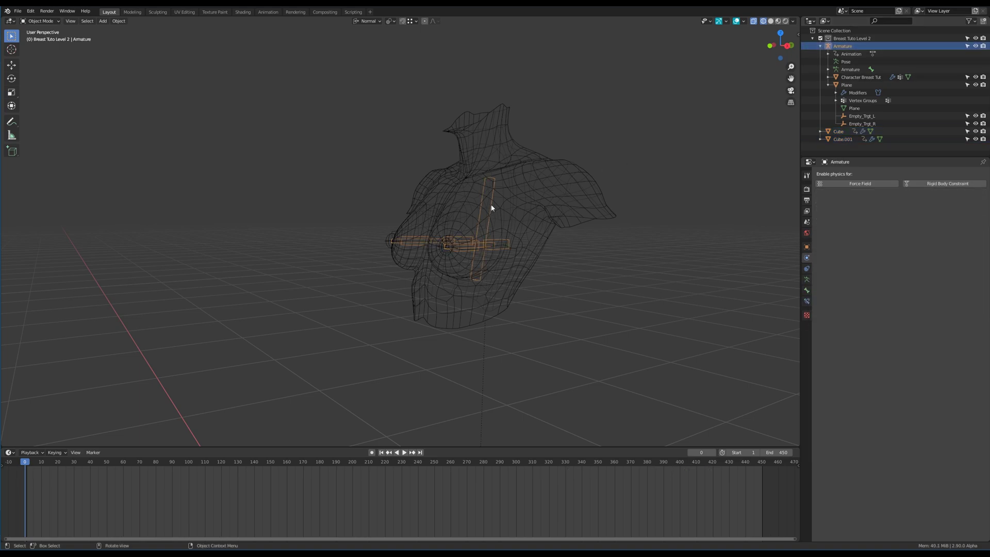
{"action": "key", "text": "ctrl+Tab"}
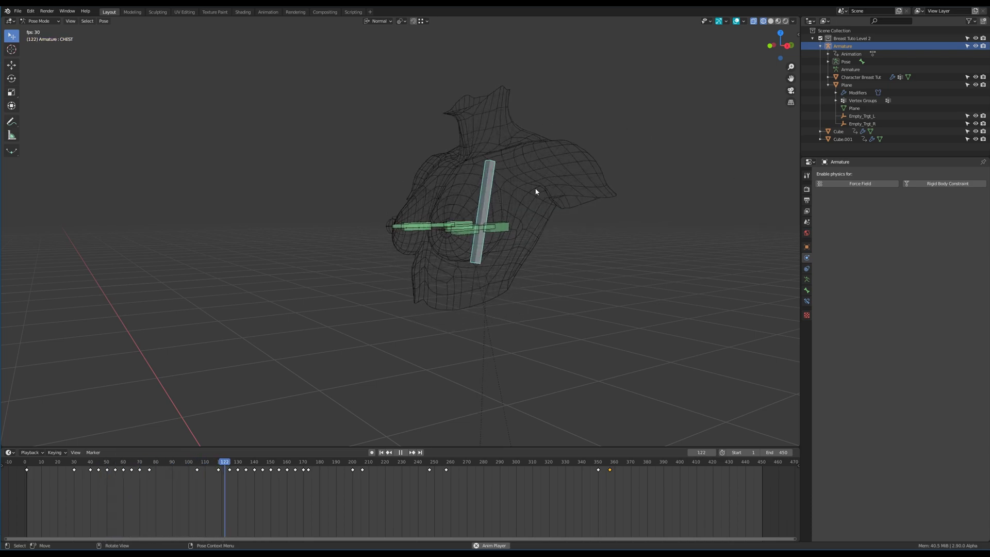
{"action": "key", "text": "shift+z"}
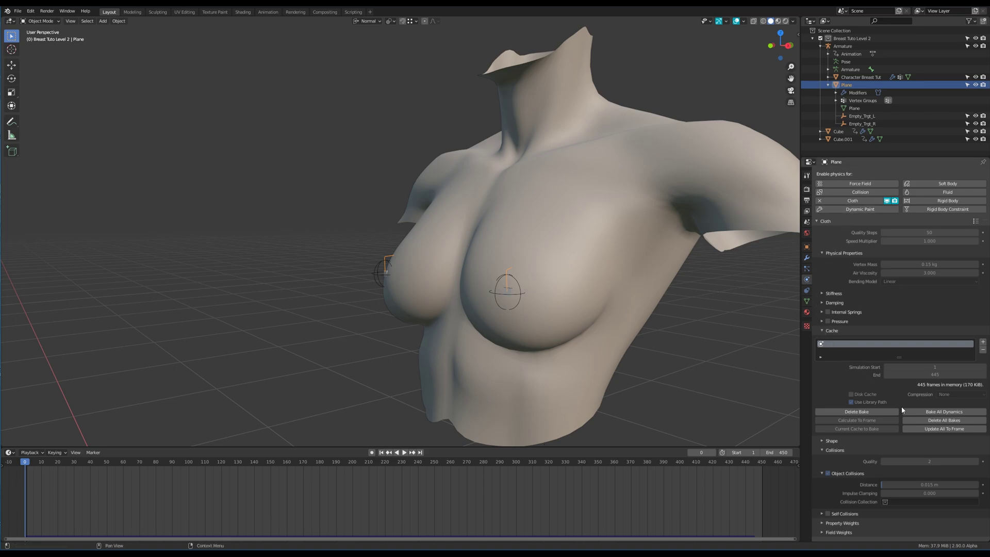
Step: Delete the Plane's cloth bake and set its collision Quality to 25 and object collision Distance to 0.03 m
{"action": "left_click", "coordinate": [862, 412]}
{"action": "middle_click_drag", "start_coordinate": [707, 345], "coordinate": [655, 319], "text": "shift"}
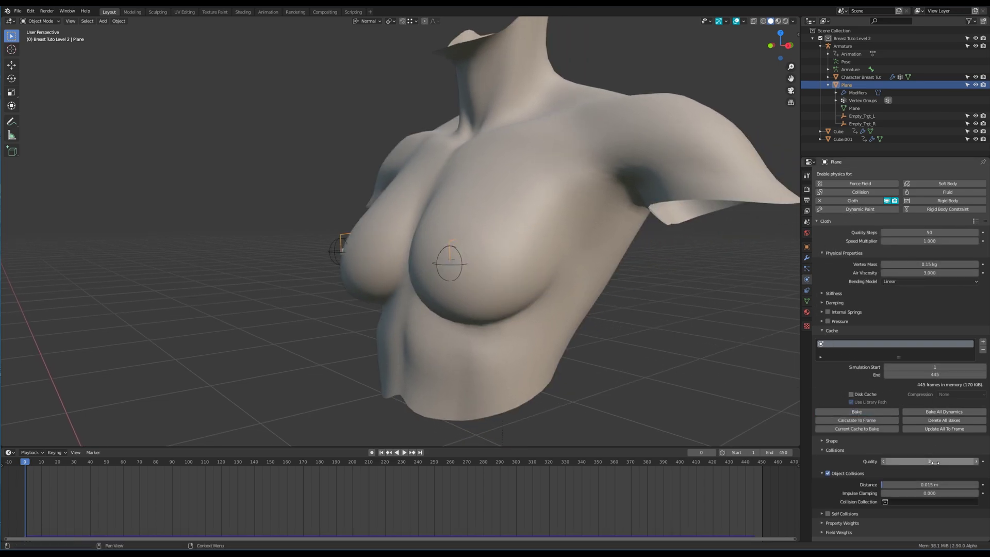
{"action": "left_click", "coordinate": [963, 462]}
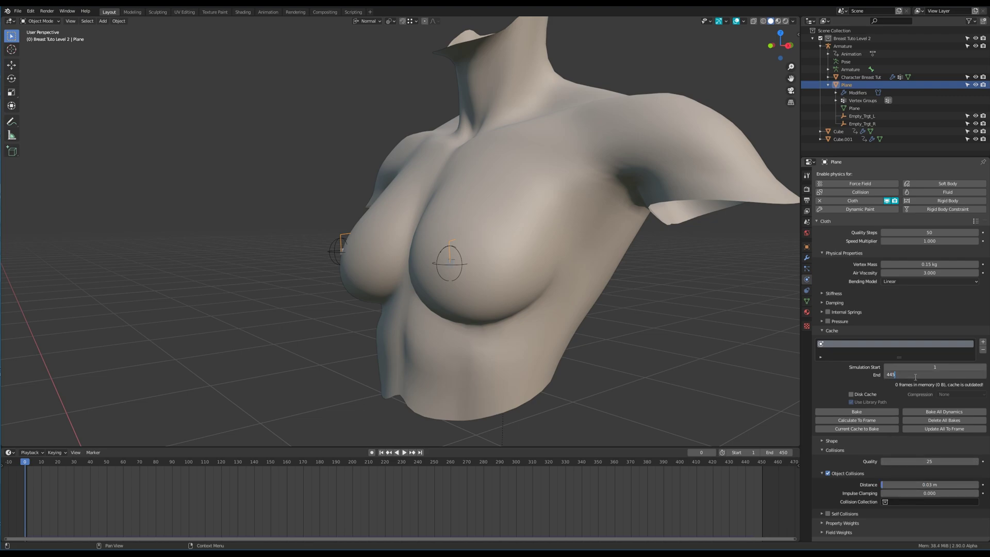
Step: Hide the Character Breast Tut mesh and select the armature underneath
{"action": "middle_click_drag", "start_coordinate": [537, 309], "coordinate": [516, 258]}
{"action": "left_click", "coordinate": [516, 258]}
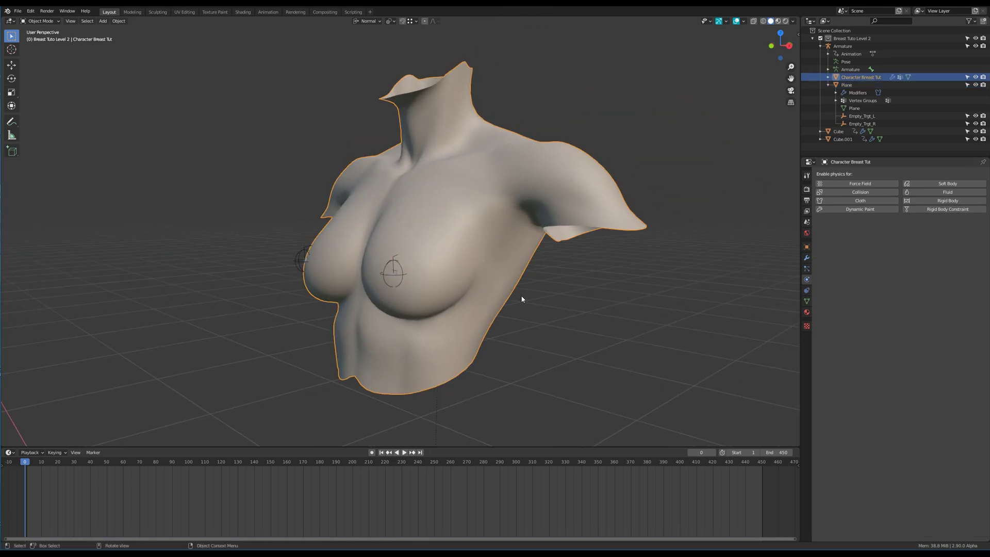
{"action": "key", "text": "h"}
{"action": "left_click", "coordinate": [448, 278]}
{"action": "middle_click_drag", "start_coordinate": [448, 279], "coordinate": [472, 284]}
{"action": "middle_click_drag", "start_coordinate": [472, 284], "coordinate": [500, 292]}
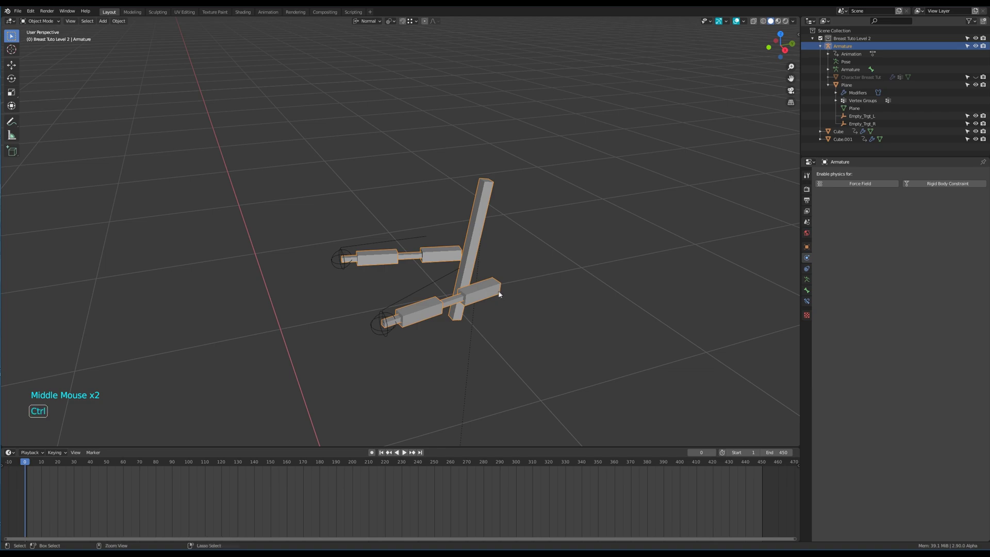
Step: Disable the Stretch To constraints on the Boob_Drvr_1_L and Boob_Drvr_1_R bones in Pose Mode, then return to Object Mode
{"action": "key", "text": "ctrl+Tab"}
{"action": "left_click", "coordinate": [807, 302]}
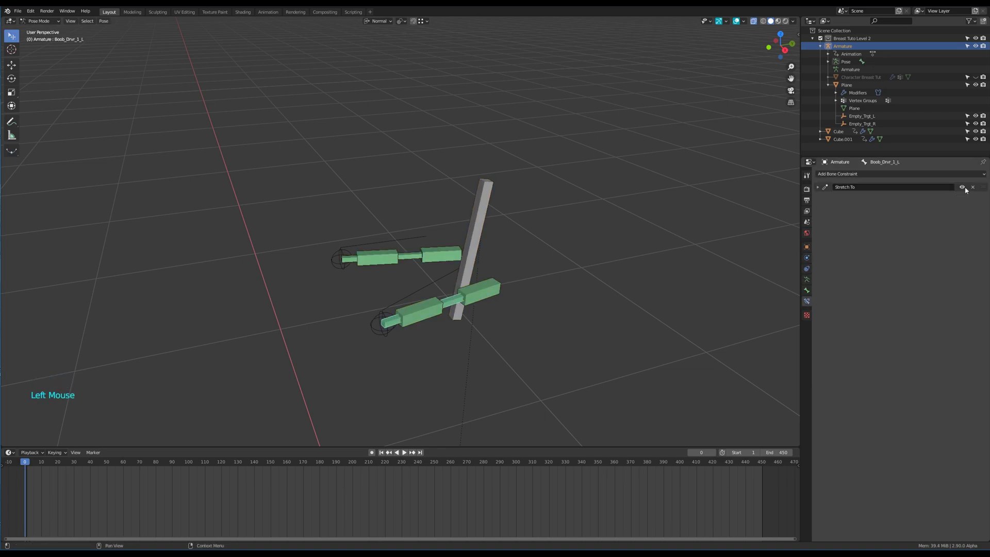
{"action": "middle_click_drag", "start_coordinate": [454, 302], "coordinate": [469, 303]}
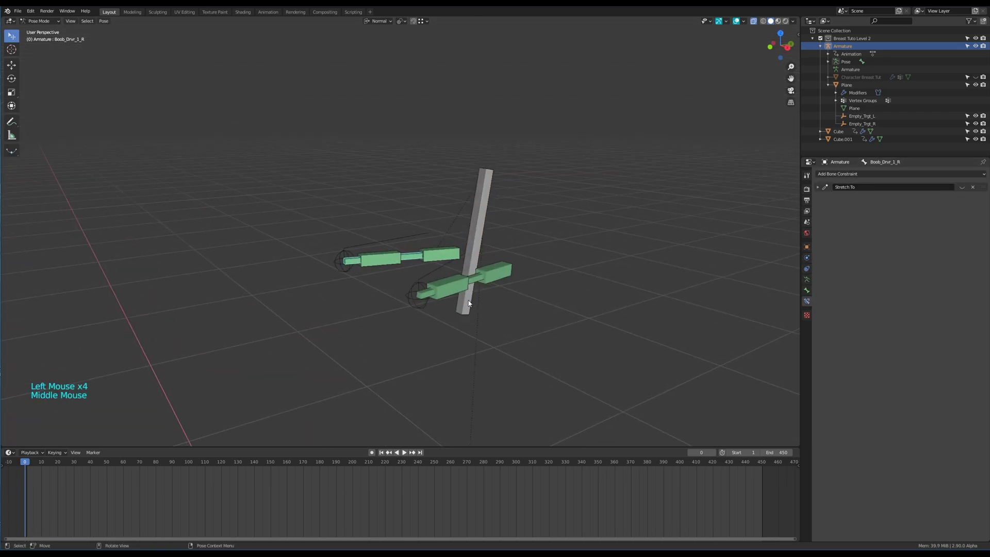
{"action": "middle_click_drag", "start_coordinate": [477, 226], "coordinate": [453, 220]}
{"action": "key", "text": "ctrl+Tab"}
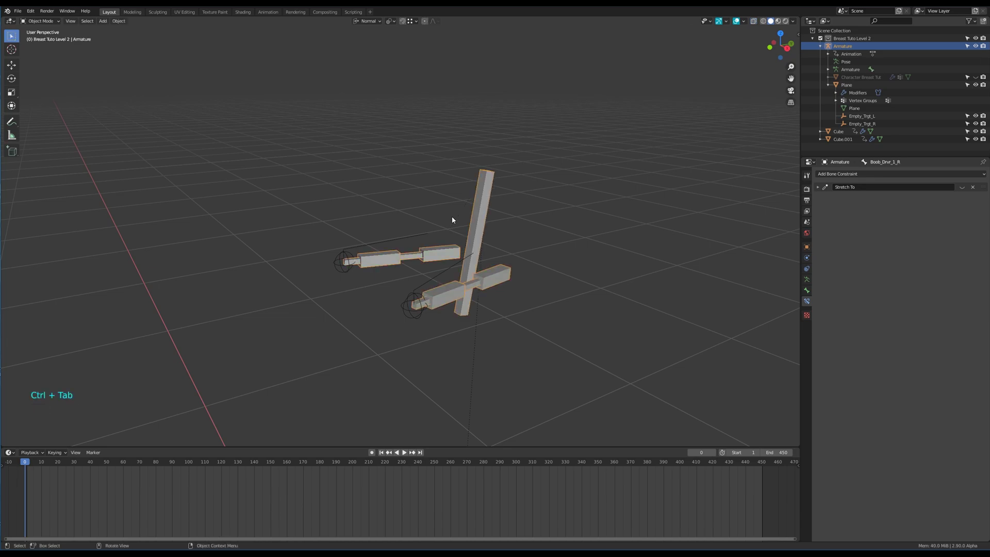
Step: In Edit Mode with wireframe shading, shorten the Boob_Drvr_1 bones by moving the left bone's tip inward along its normal Y axis
{"action": "left_click", "coordinate": [415, 21]}
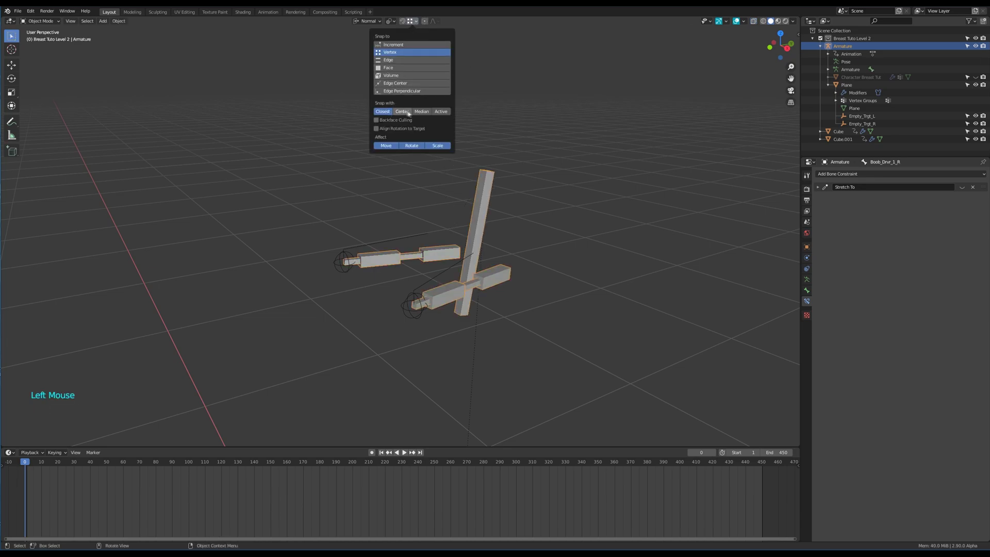
{"action": "mouse_move", "coordinate": [457, 185]}
{"action": "middle_mouse_down"}
{"action": "mouse_move", "coordinate": [406, 269]}
{"action": "mouse_move", "coordinate": [367, 303]}
{"action": "middle_mouse_up"}
{"action": "key", "text": "Tab"}
{"action": "left_click", "coordinate": [441, 298]}
{"action": "key", "text": "z"}
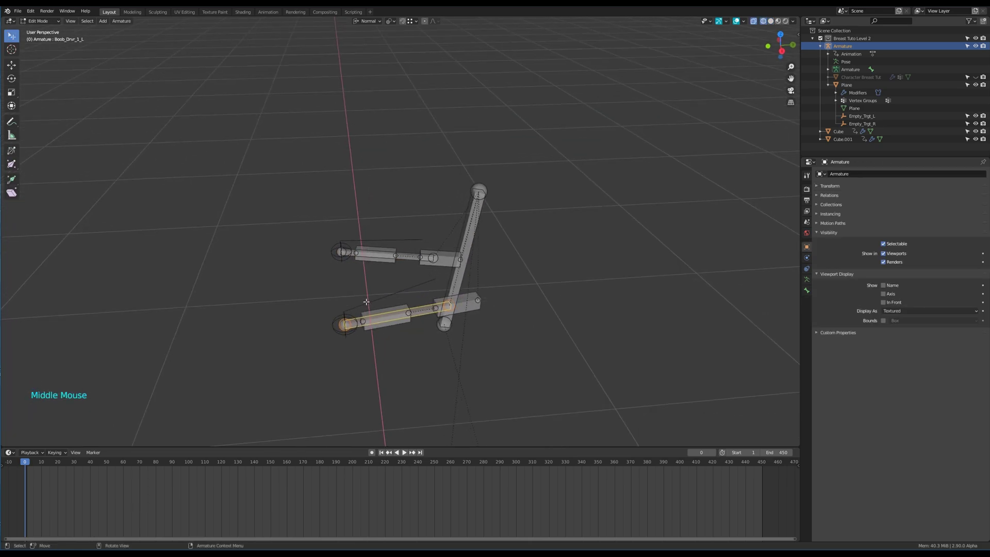
{"action": "key", "text": "q"}
{"action": "key", "text": "g"}
{"action": "middle_click", "coordinate": [424, 330]}
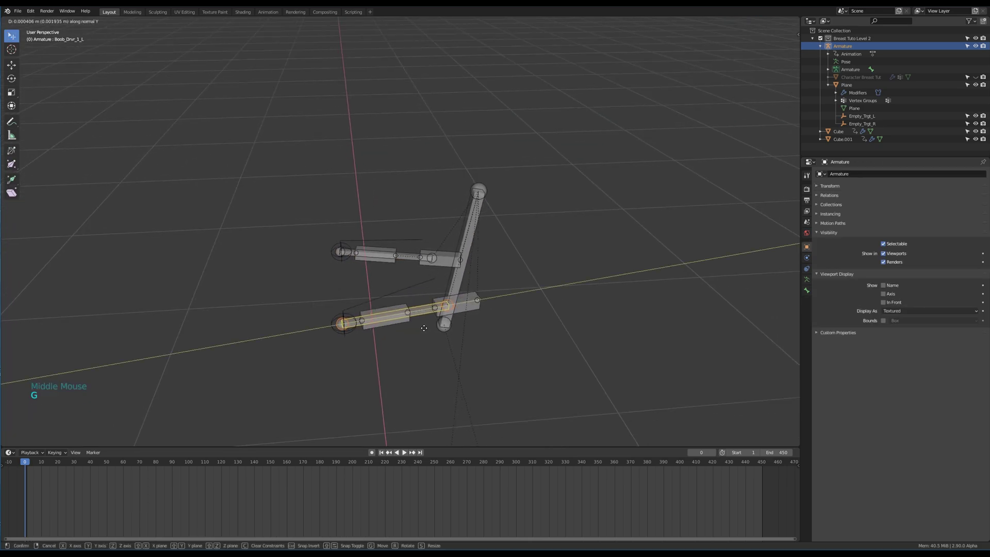
{"action": "left_click", "coordinate": [450, 324]}
{"action": "middle_click_drag", "start_coordinate": [452, 324], "coordinate": [479, 321]}
{"action": "scroll", "coordinate": [402, 326], "scroll_direction": "up", "scroll_amount": 2}
{"action": "middle_click_drag", "start_coordinate": [403, 324], "coordinate": [401, 328]}
{"action": "key", "text": "Tab"}
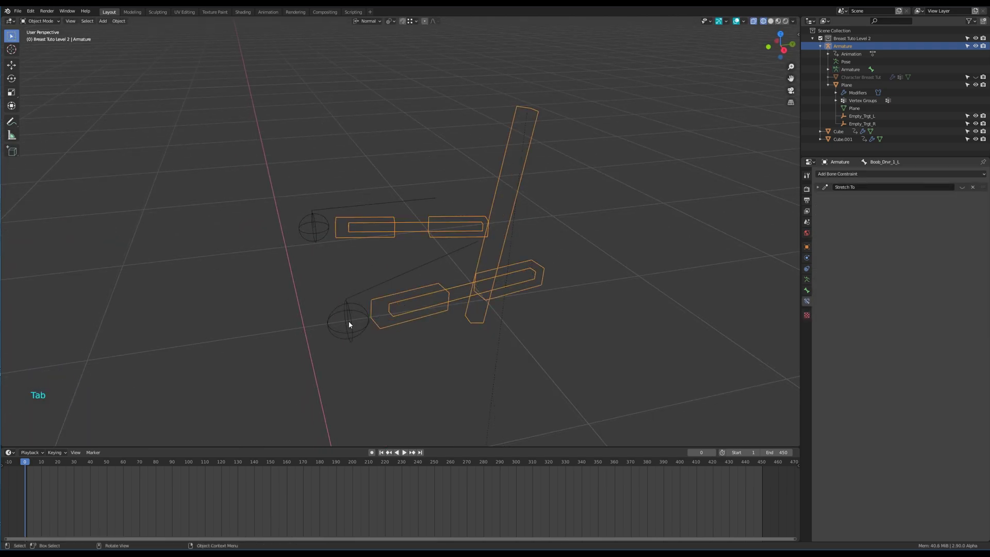
Step: Edit the Plane mesh and snap its left front vertices to the tip of the shortened driver bone
{"action": "left_click", "coordinate": [349, 323]}
{"action": "key", "text": "Tab"}
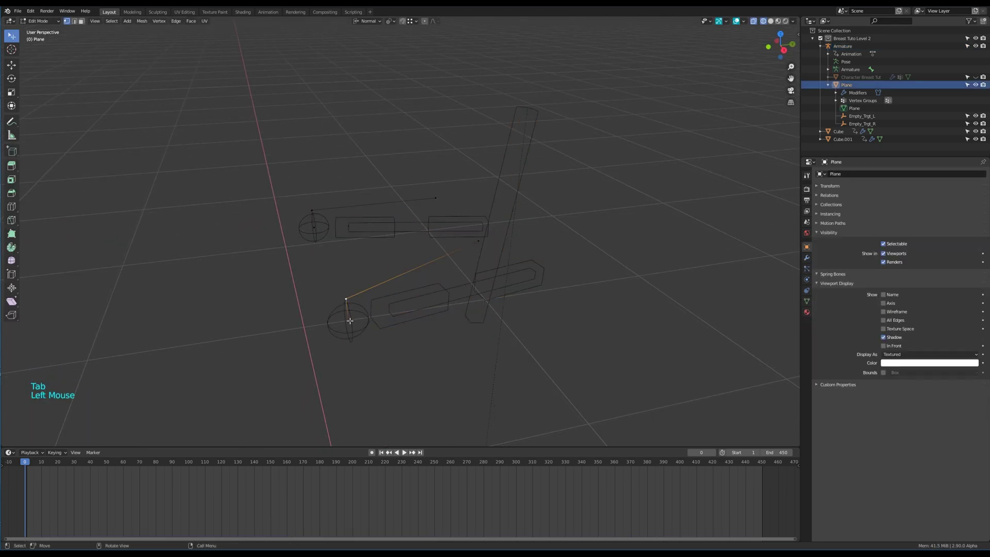
{"action": "key", "text": "g"}
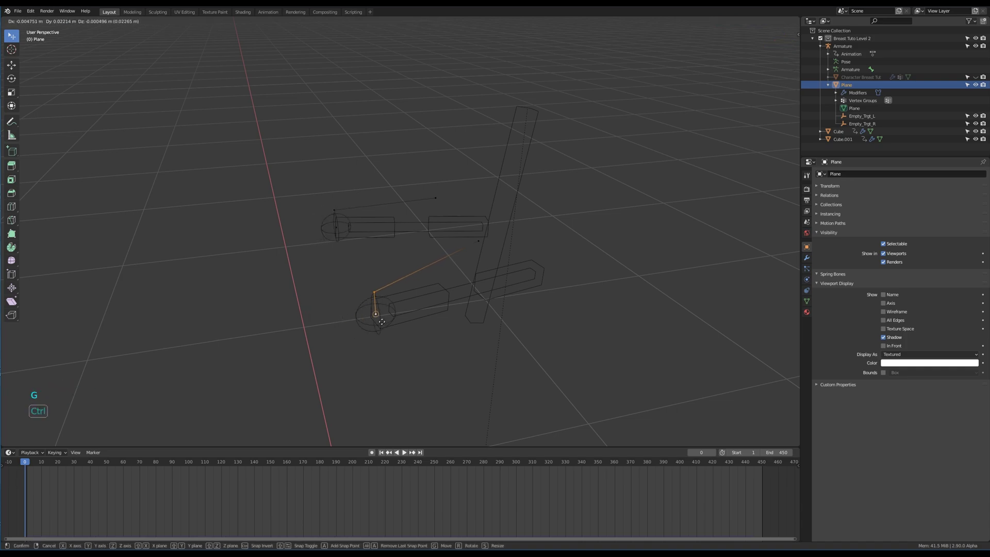
{"action": "left_click", "coordinate": [395, 311]}
Step: Add a single loop cut at the middle of the Plane mesh's short front edges
{"action": "middle_click_drag", "start_coordinate": [431, 311], "coordinate": [485, 299]}
{"action": "left_click", "coordinate": [345, 281]}
{"action": "middle_click_drag", "start_coordinate": [485, 299], "coordinate": [503, 289]}
{"action": "key", "text": "ctrl+r"}
{"action": "left_click", "coordinate": [494, 280]}
{"action": "right_click", "coordinate": [494, 280]}
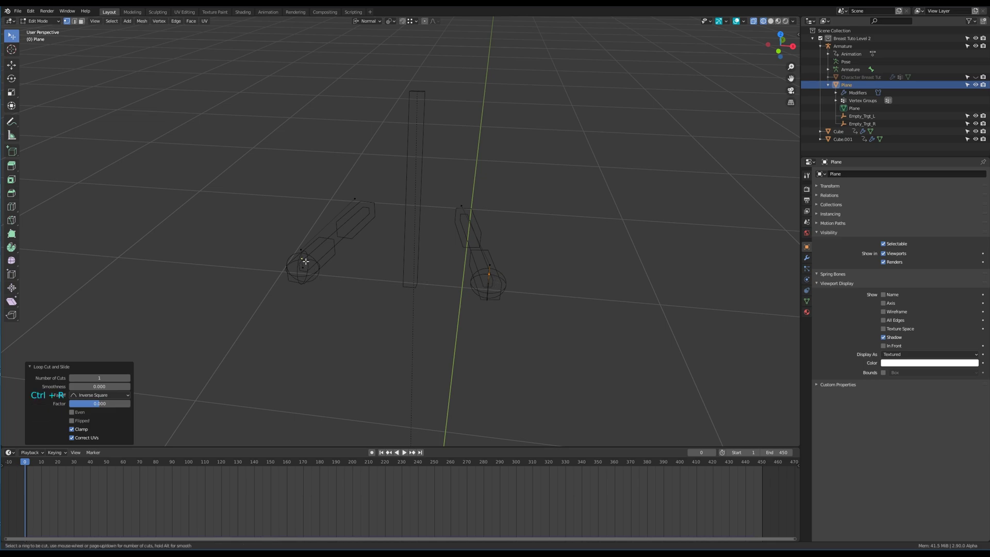
Step: Move the new middle vertex of the front edge about 0.007 m outward along the global X axis
{"action": "left_click", "coordinate": [494, 281]}
{"action": "middle_click_drag", "start_coordinate": [494, 281], "coordinate": [511, 292]}
{"action": "key", "text": "g"}
{"action": "key", "text": "x"}
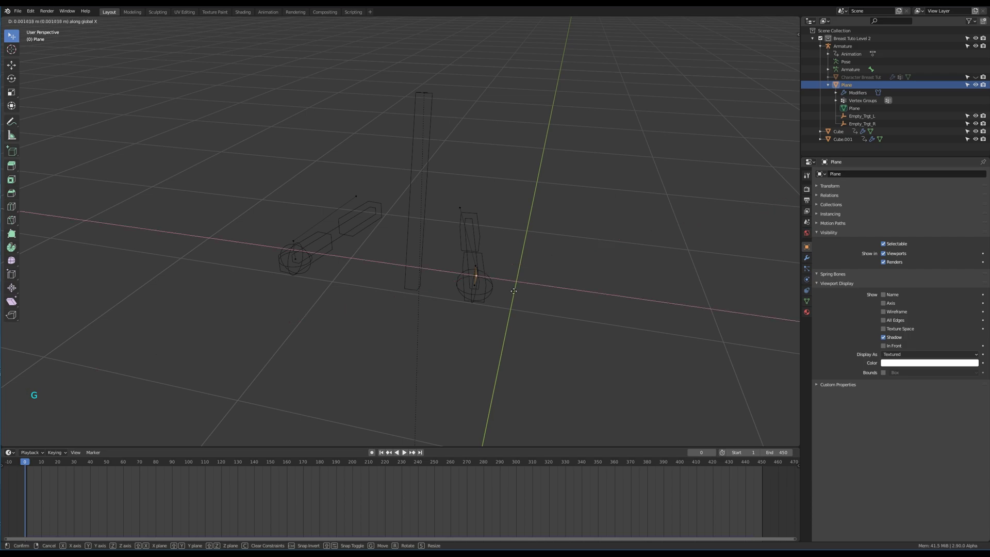
{"action": "left_click", "coordinate": [519, 293]}
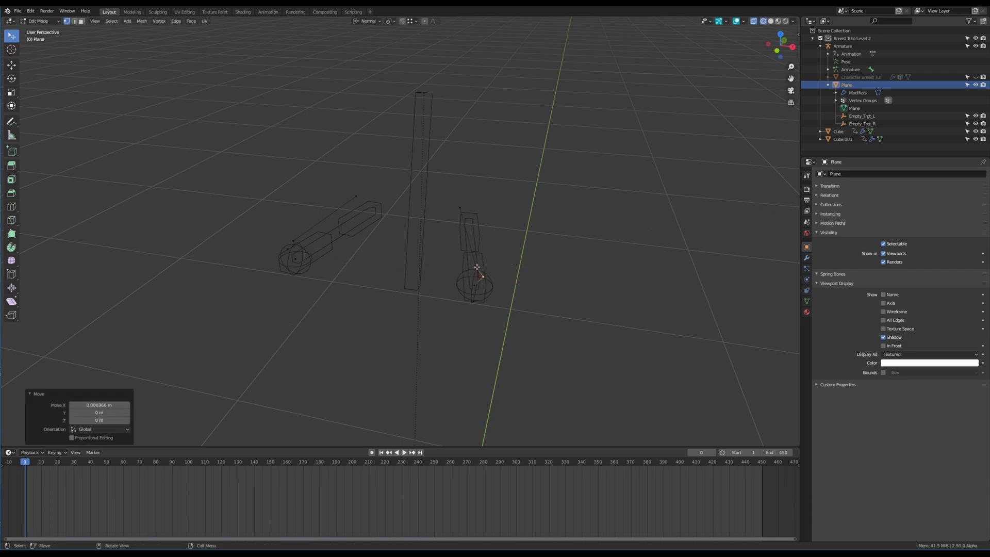
Step: Fill the three front vertices into a triangular face on each side of the Plane mesh
{"action": "left_click", "coordinate": [476, 284], "text": "ctrl"}
{"action": "key", "text": "f"}
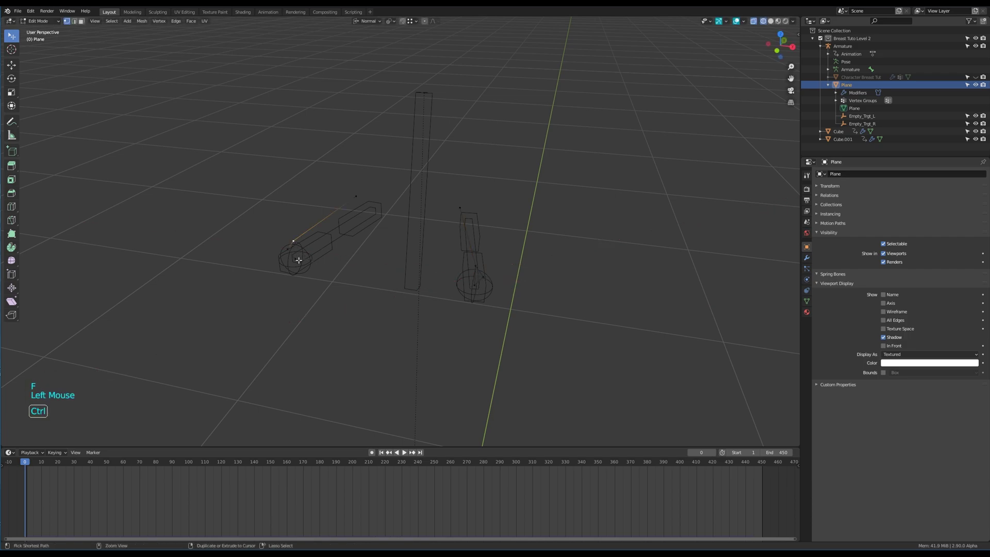
{"action": "left_click", "coordinate": [296, 258], "text": "ctrl"}
{"action": "key", "text": "f"}
{"action": "middle_click_drag", "start_coordinate": [409, 287], "coordinate": [626, 228]}
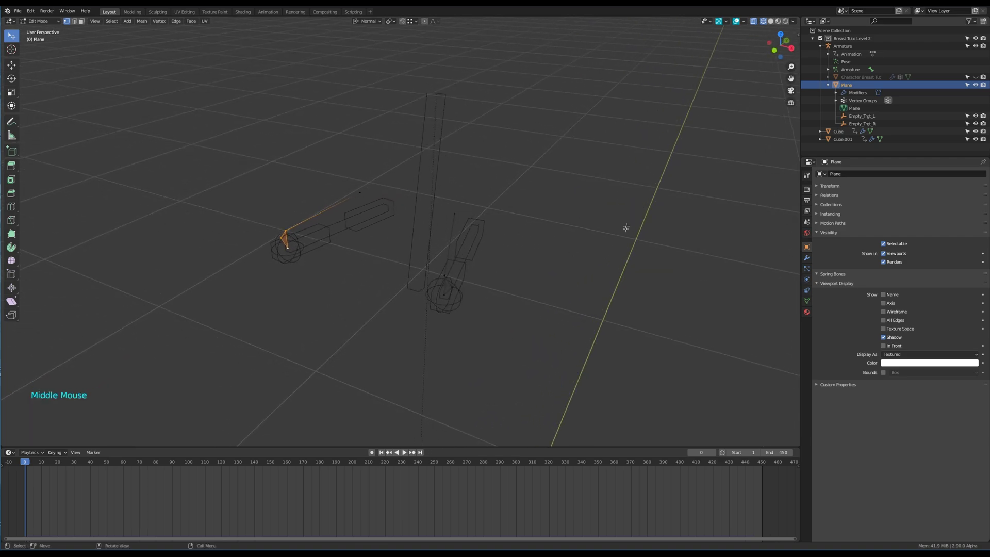
Step: Inspect the front vertices' weights in the Plane's vertex group and edit the weight of the new middle vertex
{"action": "key", "text": "n"}
{"action": "left_click", "coordinate": [795, 35]}
{"action": "left_click", "coordinate": [444, 277]}
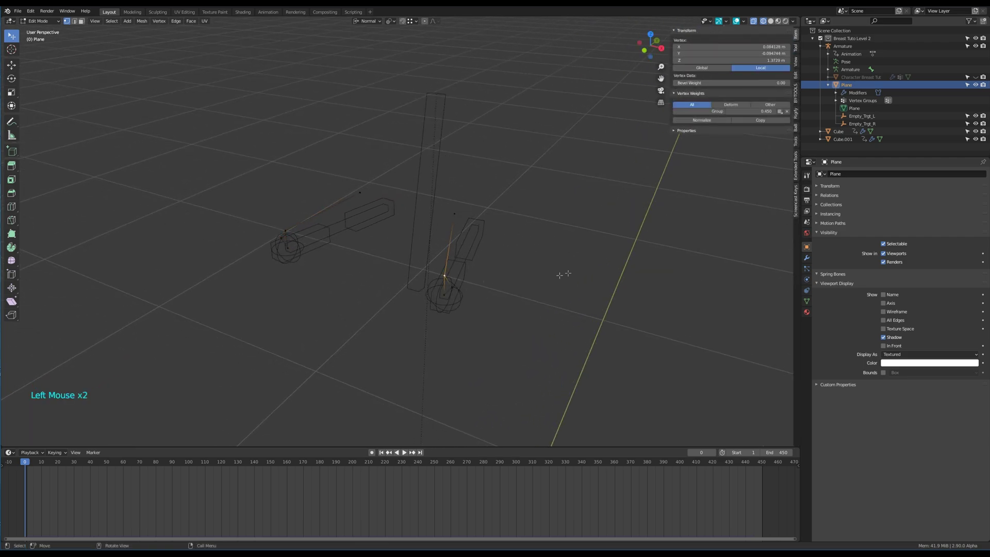
{"action": "middle_click_drag", "start_coordinate": [562, 274], "coordinate": [590, 253]}
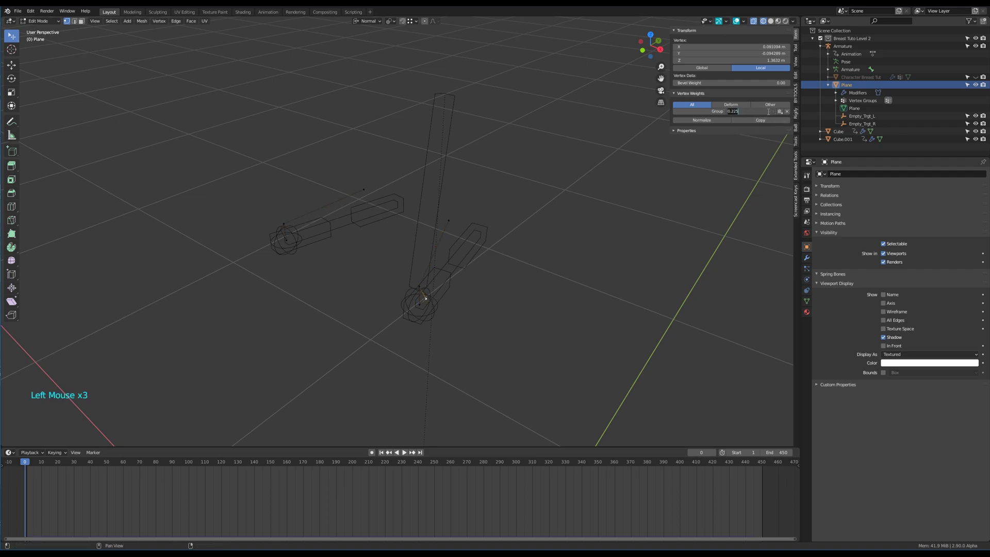
Step: Unhide the body mesh and re-enable the Stretch To constraints on the left and right Boob_Drvr_1 bones
{"action": "middle_click_drag", "start_coordinate": [506, 312], "coordinate": [442, 283]}
{"action": "key", "text": "Tab"}
{"action": "key", "text": "alt+h"}
{"action": "left_click", "coordinate": [437, 279]}
{"action": "key", "text": "ctrl+Tab"}
{"action": "left_click", "coordinate": [437, 279]}
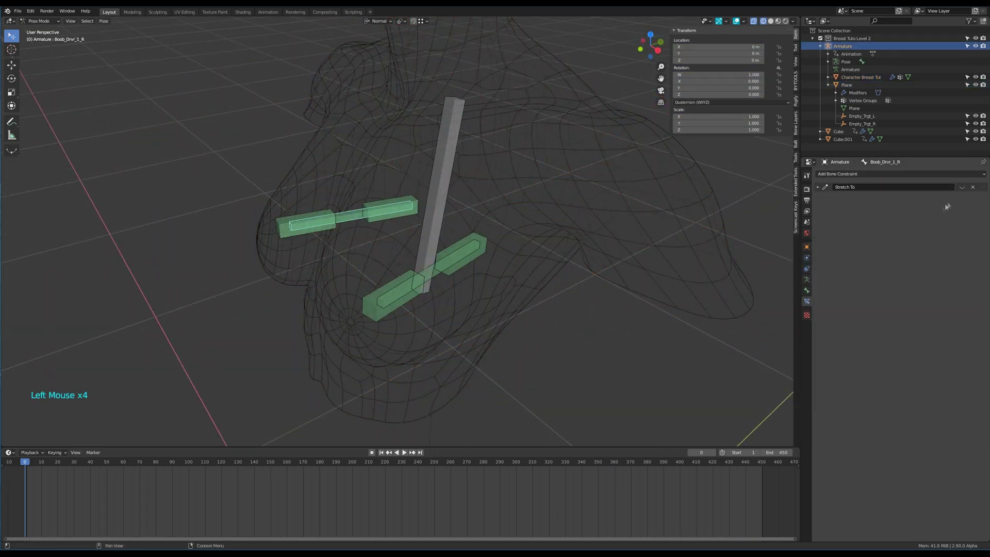
{"action": "middle_click_drag", "start_coordinate": [428, 299], "coordinate": [424, 295]}
{"action": "left_click", "coordinate": [400, 267]}
{"action": "left_click", "coordinate": [400, 268]}
Step: Select the Plane in Object Mode and bake its cloth simulation
{"action": "key", "text": "ctrl+Tab"}
{"action": "left_click", "coordinate": [381, 294]}
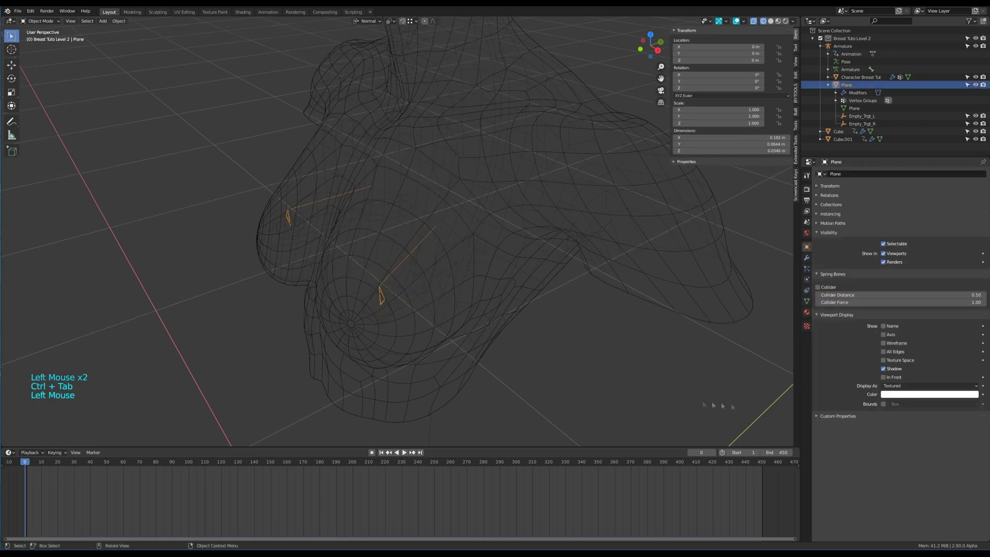
{"action": "left_click", "coordinate": [806, 279]}
{"action": "left_click", "coordinate": [804, 280]}
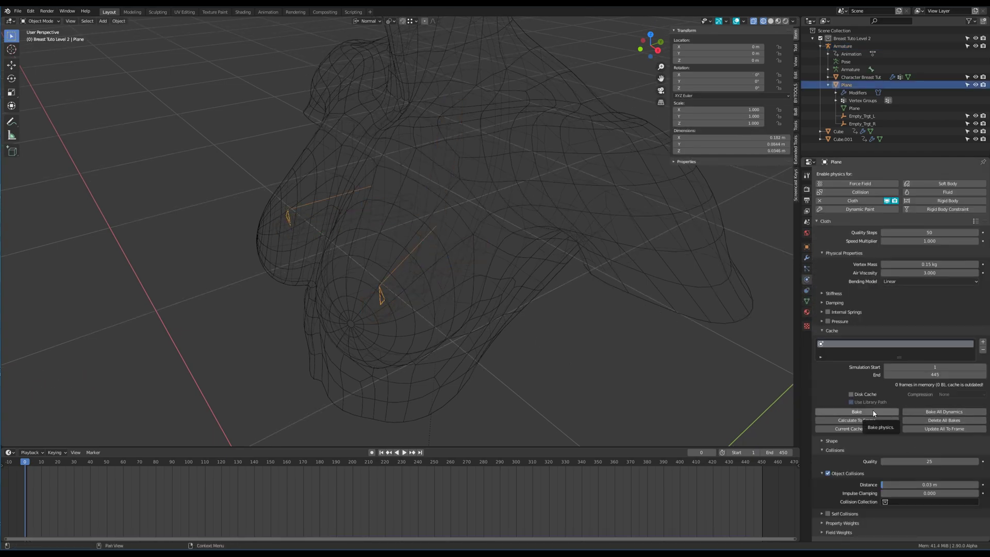
{"action": "left_click", "coordinate": [872, 411]}
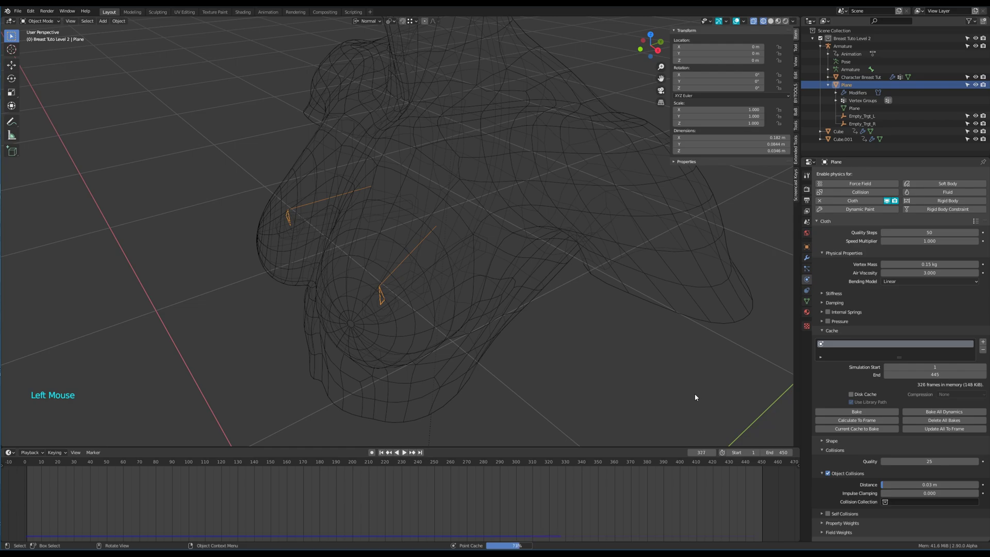
Step: Play back the baked simulation and examine the body's motion in solid shading
{"action": "scroll", "coordinate": [693, 392], "scroll_direction": "down", "scroll_amount": 1}
{"action": "middle_click_drag", "start_coordinate": [693, 392], "coordinate": [672, 361]}
{"action": "key", "text": "space"}
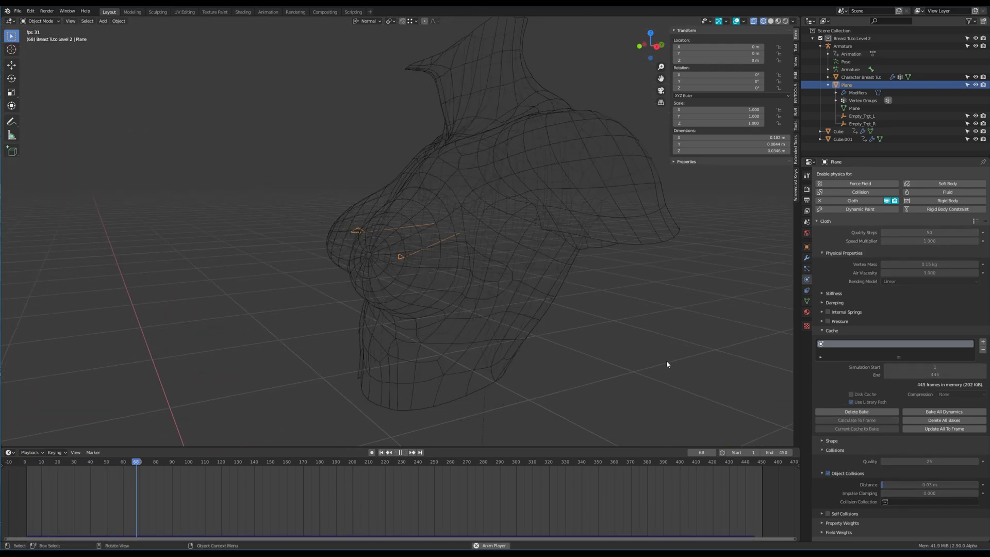
{"action": "key", "text": "z"}
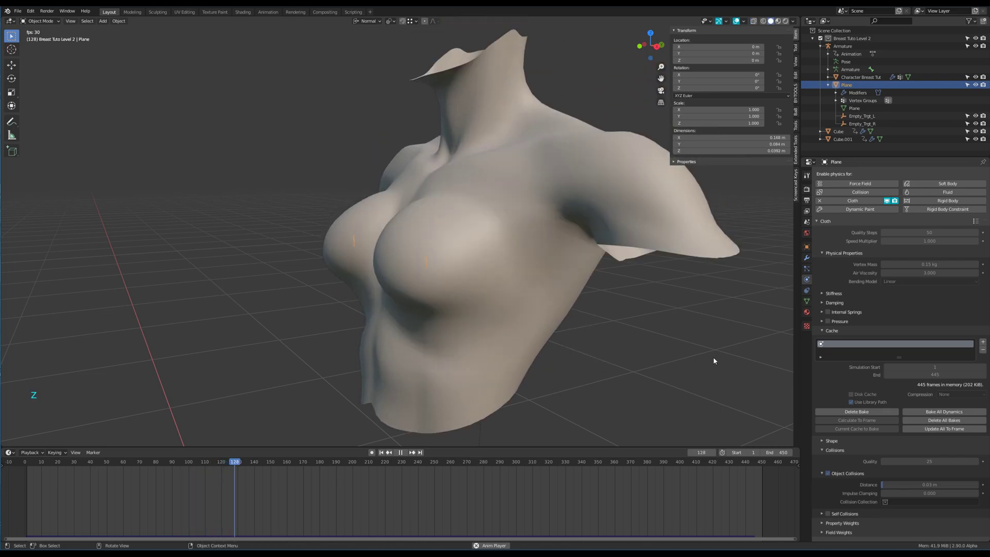
{"action": "scroll", "coordinate": [710, 358], "scroll_direction": "down", "scroll_amount": 1}
{"action": "middle_click_drag", "start_coordinate": [709, 357], "coordinate": [637, 333], "text": "shift"}
{"action": "scroll", "coordinate": [657, 341], "scroll_direction": "down", "scroll_amount": 1}
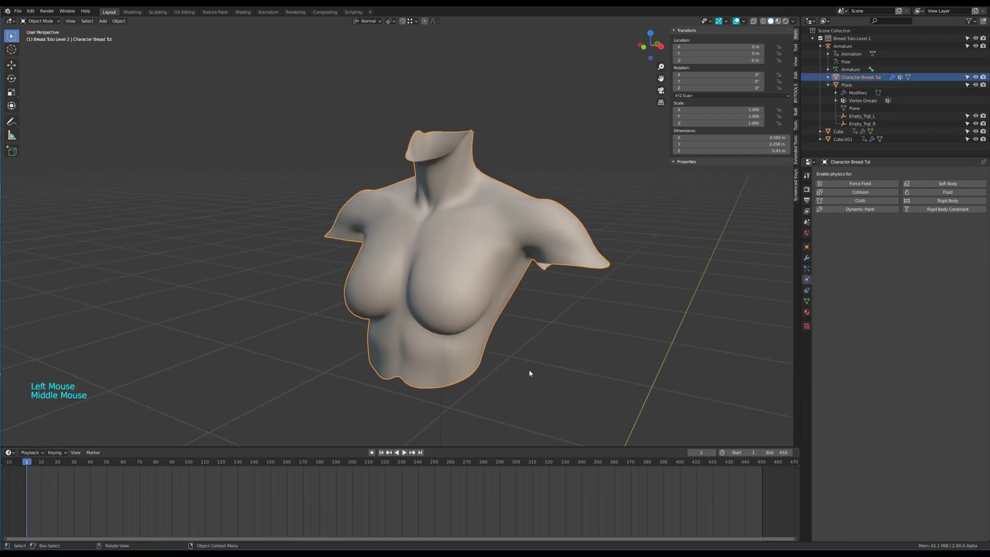
Step: In the body mesh, select the edge loop around the nipple and grow the selection to cover the whole breast area
{"action": "key", "text": "Tab"}
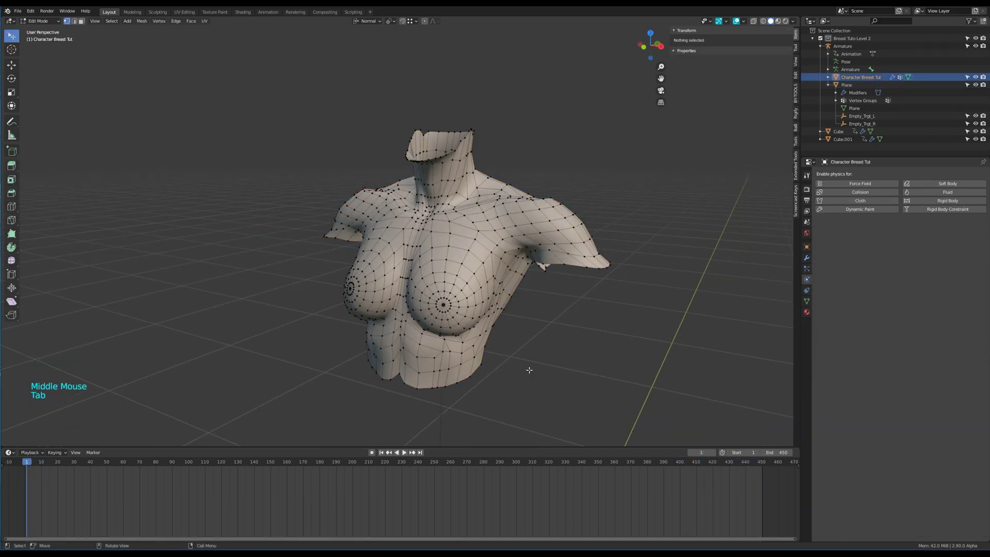
{"action": "middle_click_drag", "start_coordinate": [529, 369], "coordinate": [490, 331]}
{"action": "scroll", "coordinate": [490, 331], "scroll_direction": "up", "scroll_amount": 2}
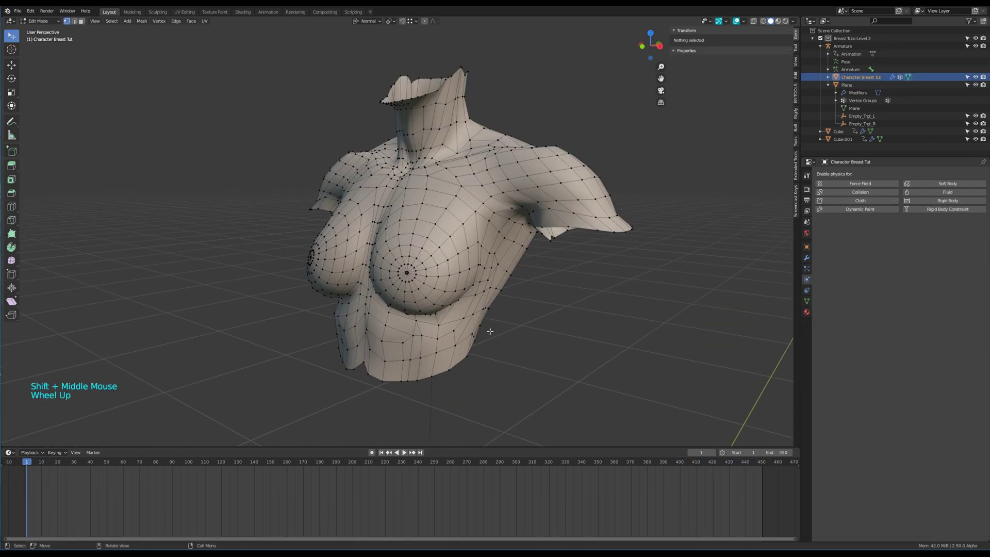
{"action": "double_click", "coordinate": [425, 282]}
{"action": "middle_click_drag", "start_coordinate": [434, 286], "coordinate": [437, 289]}
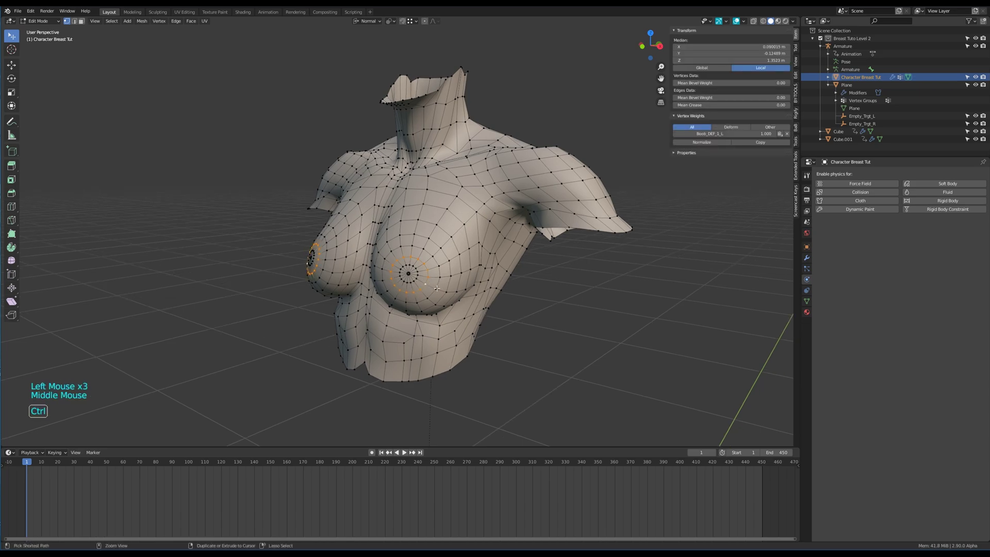
{"action": "key", "text": "ctrl+KP_Add"}
{"action": "key", "text": "ctrl+KP_Add"}
{"action": "key", "text": "ctrl+KP_Add"}
{"action": "key", "text": "ctrl+KP_Add"}
{"action": "middle_click_drag", "start_coordinate": [436, 288], "coordinate": [456, 255]}
{"action": "key", "text": "ctrl+KP_Add"}
Step: Duplicate the selected breast faces in place and separate them from the body into their own object
{"action": "key", "text": "shift+d"}
{"action": "key", "text": "Escape"}
{"action": "key", "text": "p"}
{"action": "left_click", "coordinate": [456, 262]}
Step: Select the separated breast mesh, hide all other objects and open it in Edit Mode
{"action": "key", "text": "Tab"}
{"action": "left_click", "coordinate": [456, 255]}
{"action": "key", "text": "shift+h"}
{"action": "key", "text": "Tab"}
{"action": "key", "text": "q"}
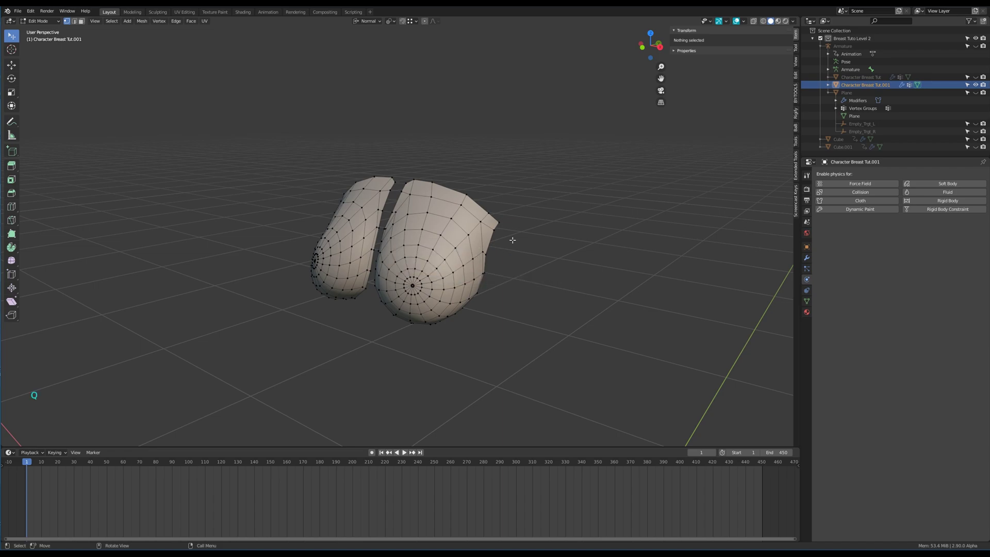
Step: Slide the upper inner corner vertices of the breast mesh along their edges to simplify the corner
{"action": "middle_click_drag", "start_coordinate": [512, 238], "coordinate": [532, 245]}
{"action": "left_click", "coordinate": [411, 192]}
{"action": "key", "text": "g"}
{"action": "key", "text": "g"}
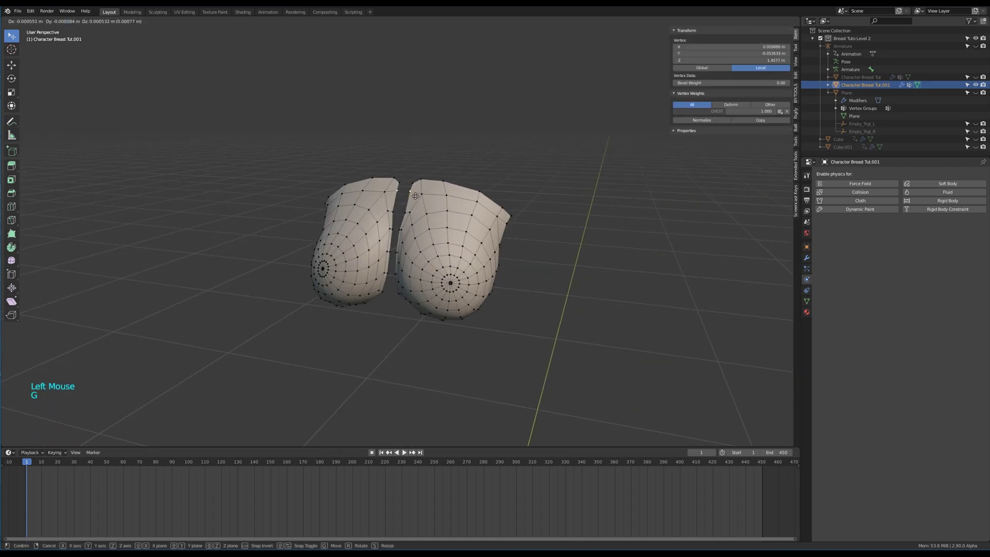
{"action": "left_click", "coordinate": [421, 176]}
{"action": "left_click", "coordinate": [416, 179]}
{"action": "key", "text": "g"}
{"action": "key", "text": "g"}
{"action": "left_click", "coordinate": [407, 172]}
{"action": "middle_click_drag", "start_coordinate": [408, 173], "coordinate": [460, 186]}
Step: Slide the upper outer corner vertices of the breast mesh along their edges to clean up the outer border
{"action": "left_click", "coordinate": [511, 218]}
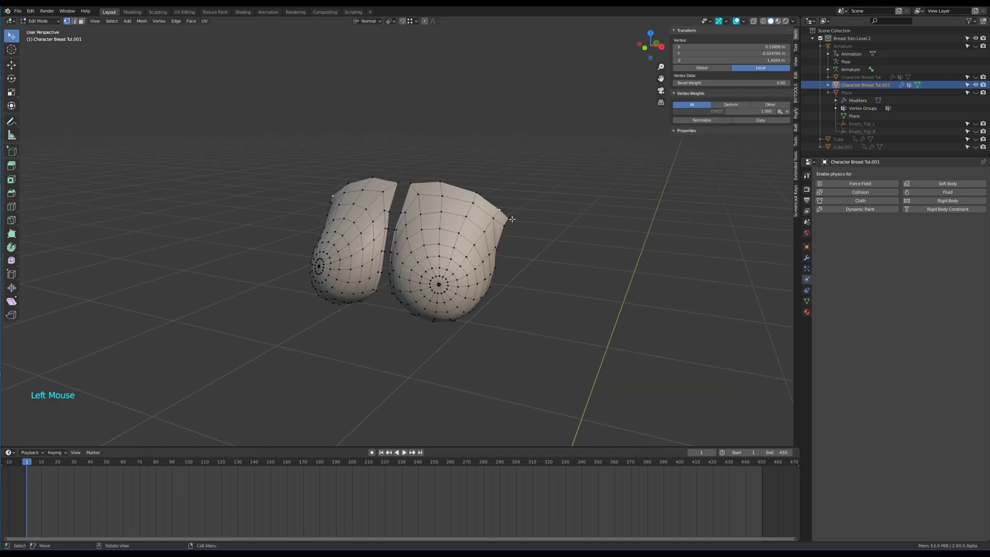
{"action": "key", "text": "g"}
{"action": "left_click", "coordinate": [508, 212]}
{"action": "left_click", "coordinate": [502, 207]}
{"action": "key", "text": "g"}
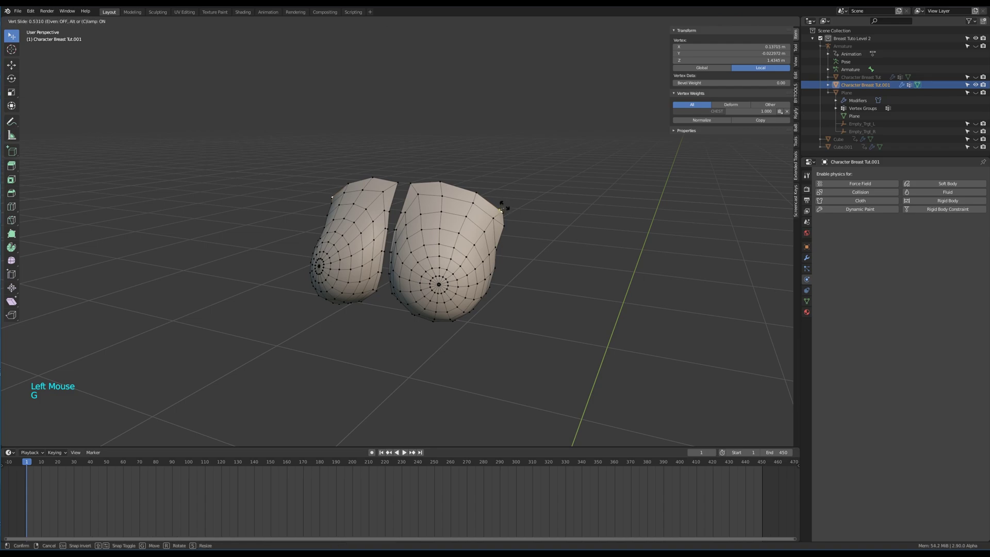
{"action": "left_click", "coordinate": [506, 210]}
{"action": "left_click", "coordinate": [507, 225]}
{"action": "key", "text": "g"}
{"action": "key", "text": "g"}
{"action": "left_click", "coordinate": [509, 206]}
{"action": "mouse_move", "coordinate": [509, 206]}
{"action": "middle_mouse_down"}
{"action": "mouse_move", "coordinate": [477, 212]}
{"action": "mouse_move", "coordinate": [491, 209]}
{"action": "middle_mouse_up"}
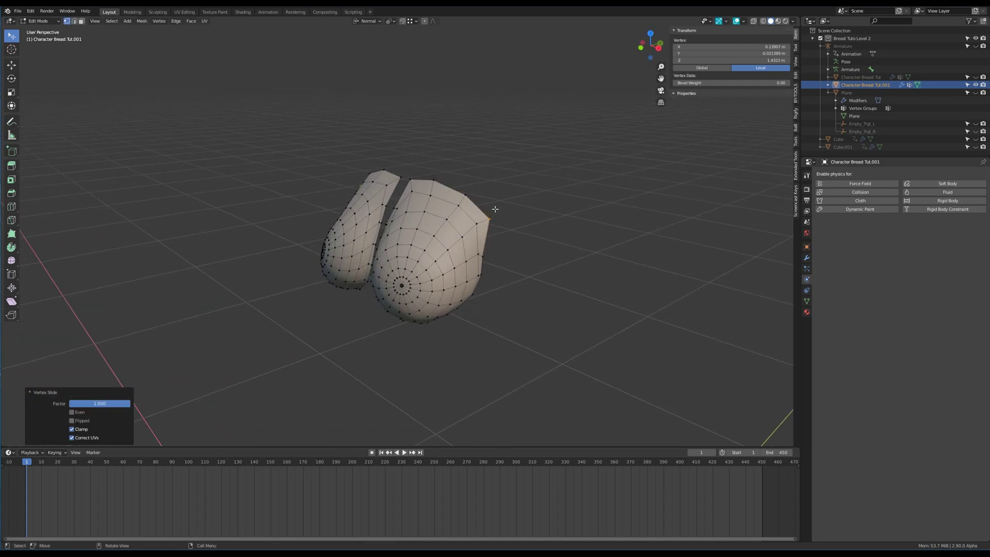
Step: Select the ring around the nipple, grow it by three steps and delete that dense area of the breast mesh
{"action": "middle_click_drag", "start_coordinate": [433, 286], "coordinate": [449, 268], "text": "shift"}
{"action": "middle_click_drag", "start_coordinate": [450, 268], "coordinate": [457, 268]}
{"action": "scroll", "coordinate": [456, 269], "scroll_direction": "up", "scroll_amount": 2}
{"action": "double_click", "coordinate": [433, 273]}
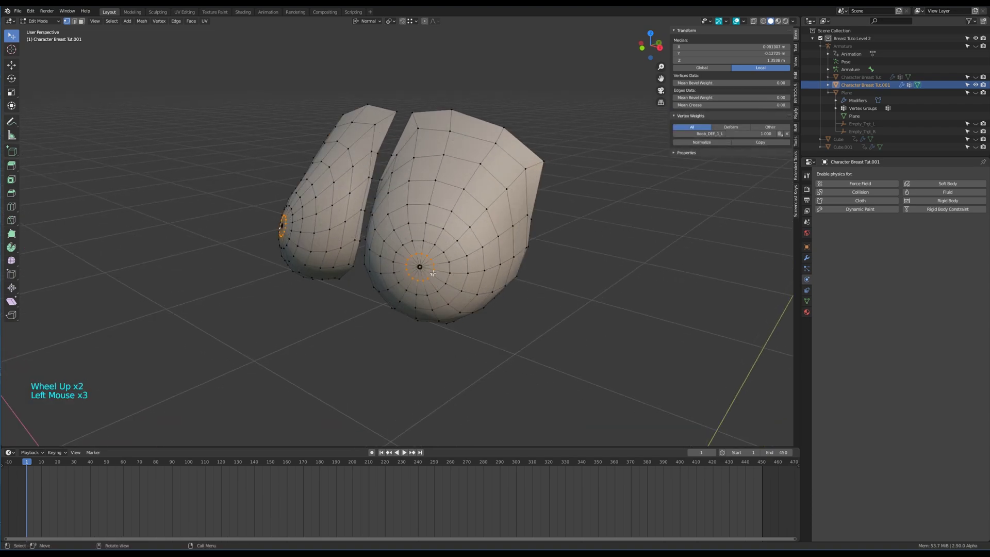
{"action": "key", "text": "ctrl+KP_Add"}
{"action": "key", "text": "ctrl+KP_Add"}
{"action": "key", "text": "ctrl+KP_Add"}
{"action": "key", "text": "x"}
{"action": "left_click", "coordinate": [432, 273]}
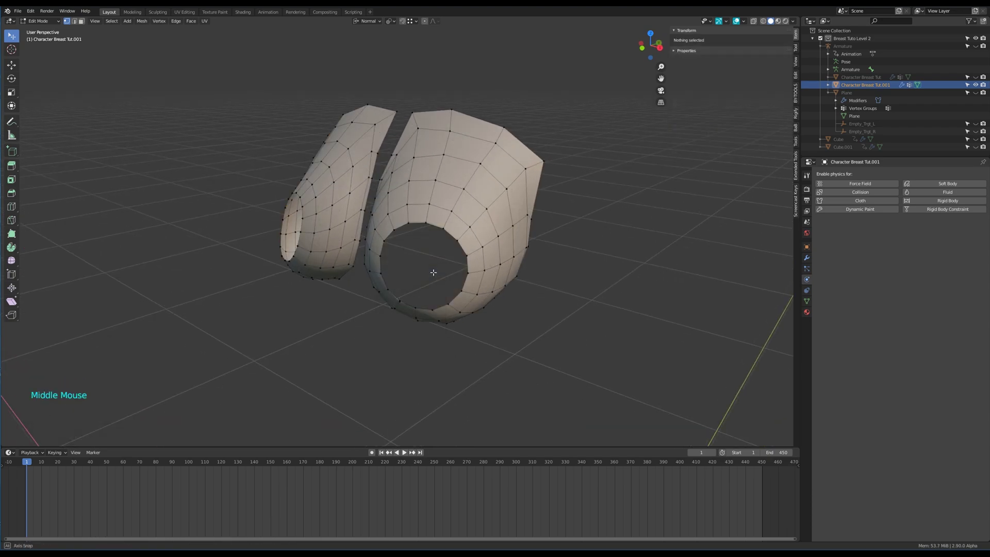
Step: Select the open hole's edge loop and close it with Grid Fill using a span of 4
{"action": "middle_click_drag", "start_coordinate": [431, 274], "coordinate": [470, 242]}
{"action": "left_click", "coordinate": [470, 242], "text": "alt"}
{"action": "key", "text": "ctrl+f"}
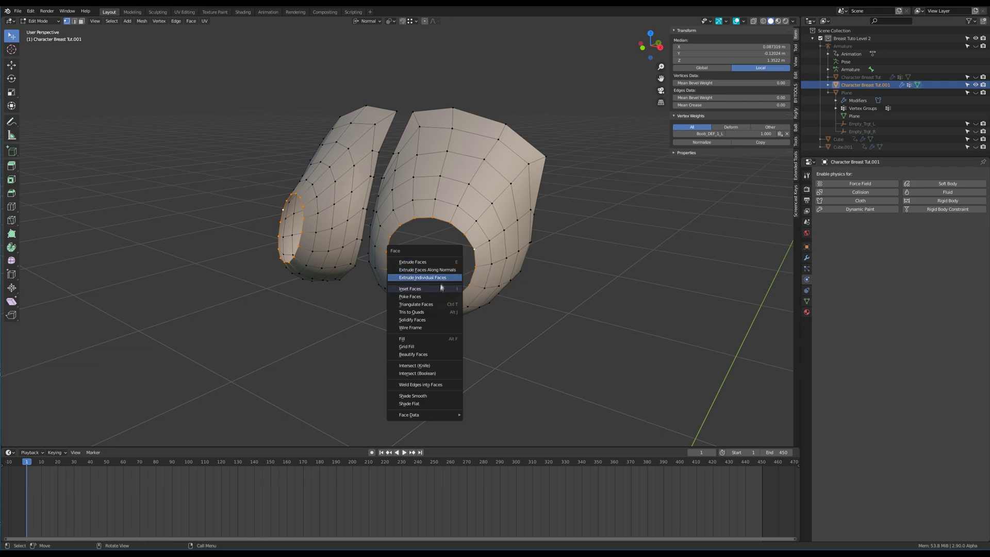
{"action": "left_click", "coordinate": [428, 347]}
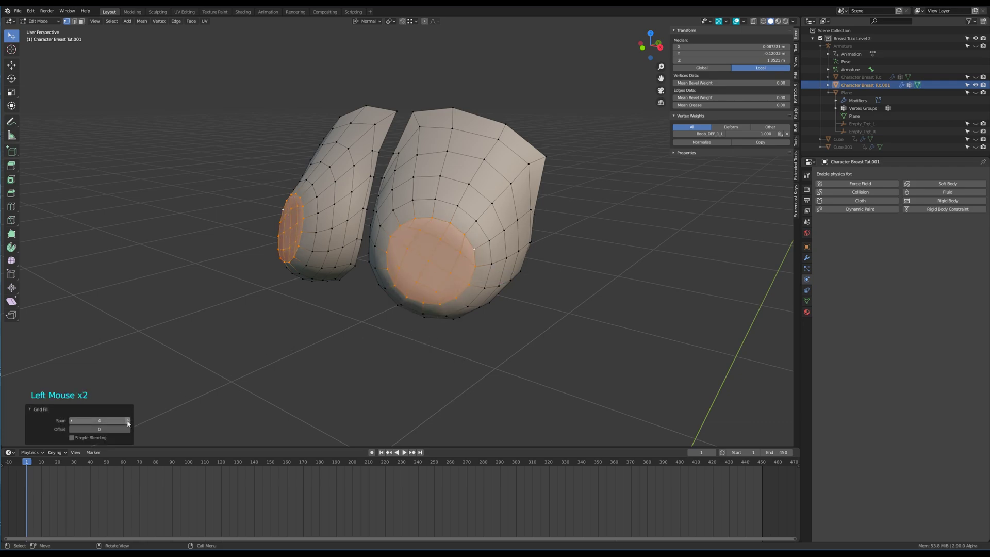
Step: Select vertices of the filled grid and adjust them with Scale to even out the new patch
{"action": "middle_click_drag", "start_coordinate": [343, 344], "coordinate": [354, 336]}
{"action": "left_click", "coordinate": [444, 208]}
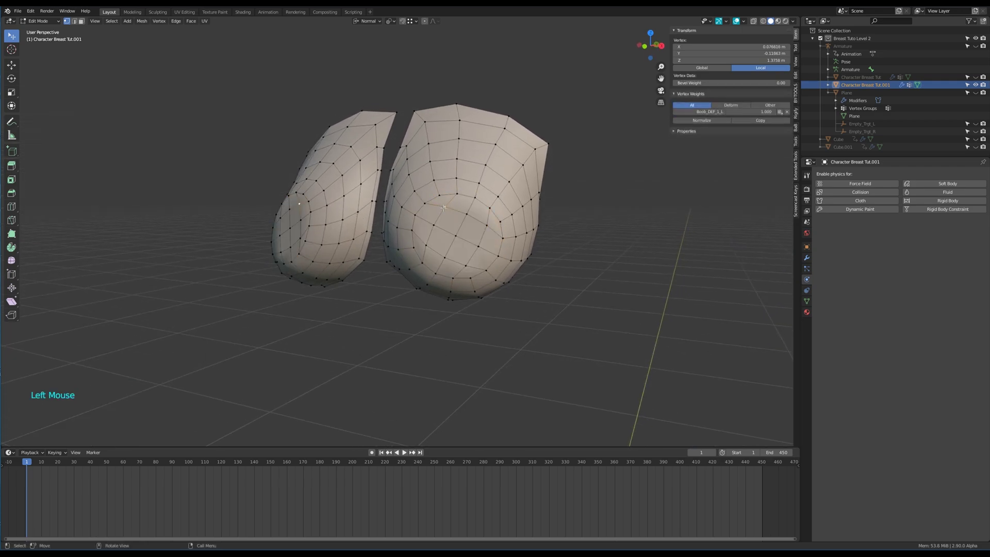
{"action": "key", "text": "s"}
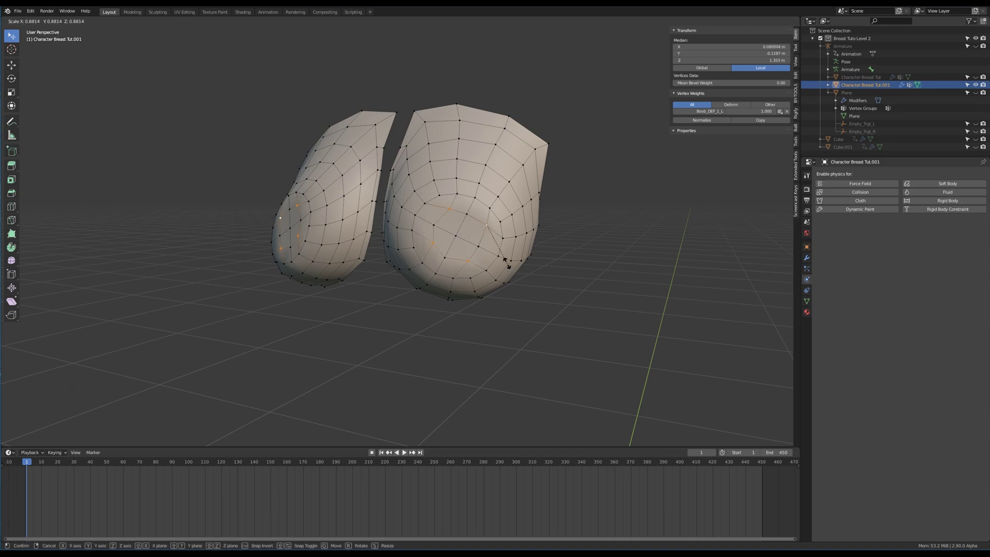
{"action": "right_click", "coordinate": [508, 263]}
{"action": "left_click", "coordinate": [456, 236], "text": "shift"}
{"action": "key", "text": "s"}
{"action": "left_click", "coordinate": [509, 261]}
Step: Select the filled patch, unhide the body mesh and snap the patch onto the body's surface with Face snapping
{"action": "key", "text": "ctrl+KP_Add"}
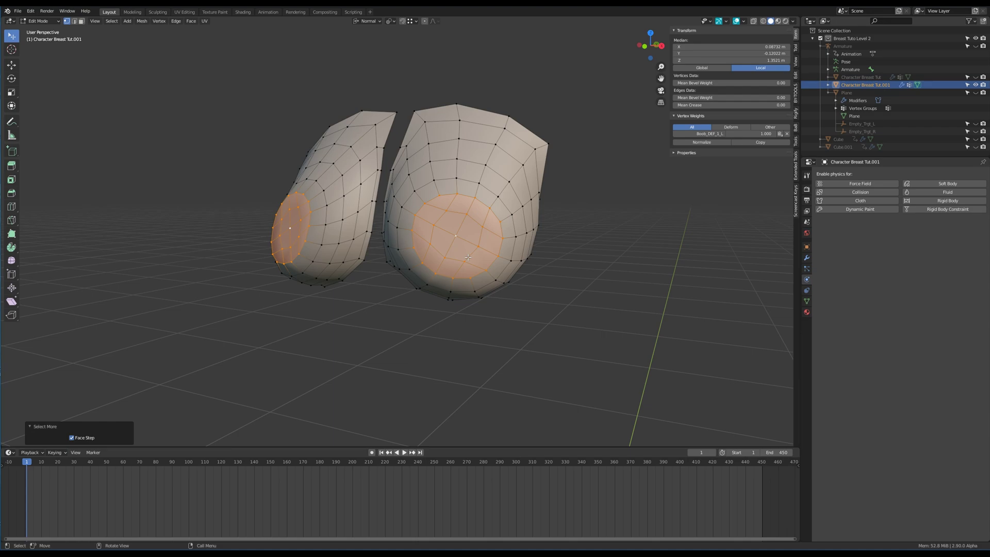
{"action": "left_click", "coordinate": [976, 46]}
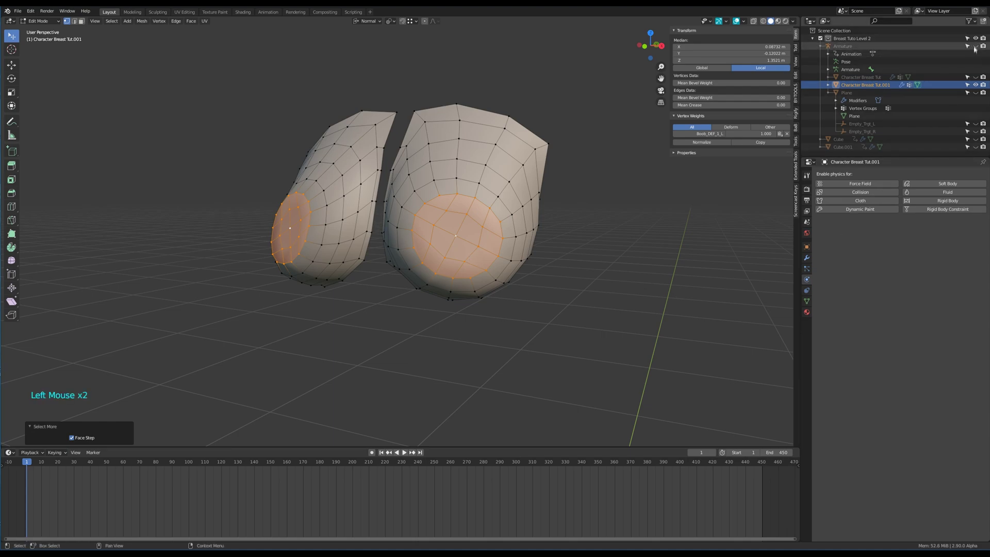
{"action": "left_click", "coordinate": [976, 77]}
{"action": "left_click", "coordinate": [416, 22]}
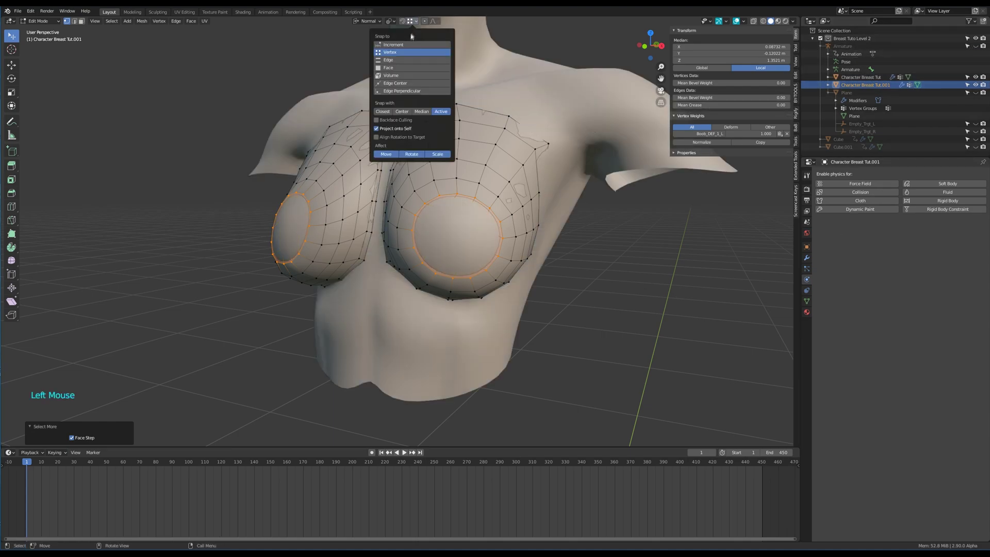
{"action": "left_click", "coordinate": [407, 69]}
{"action": "key", "text": "g"}
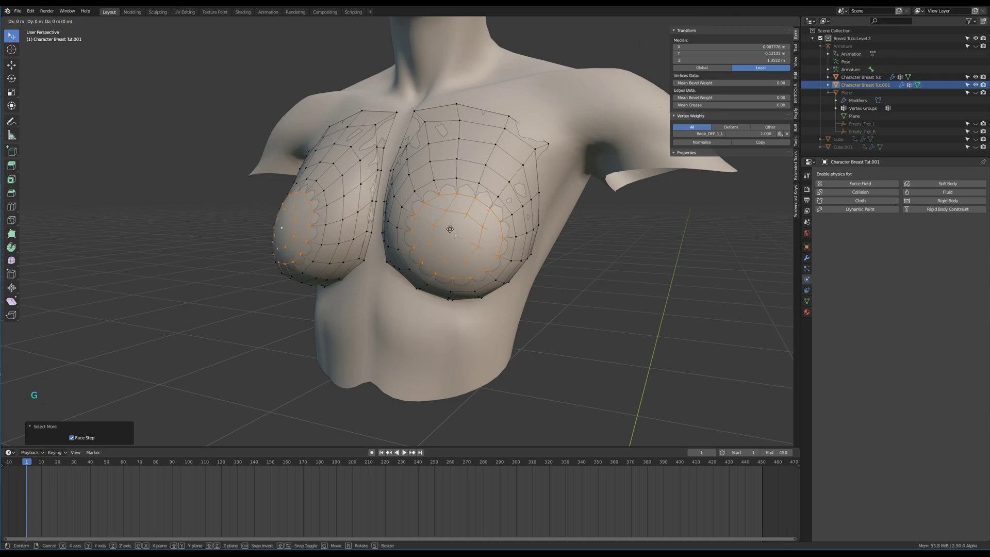
{"action": "left_click", "coordinate": [451, 229]}
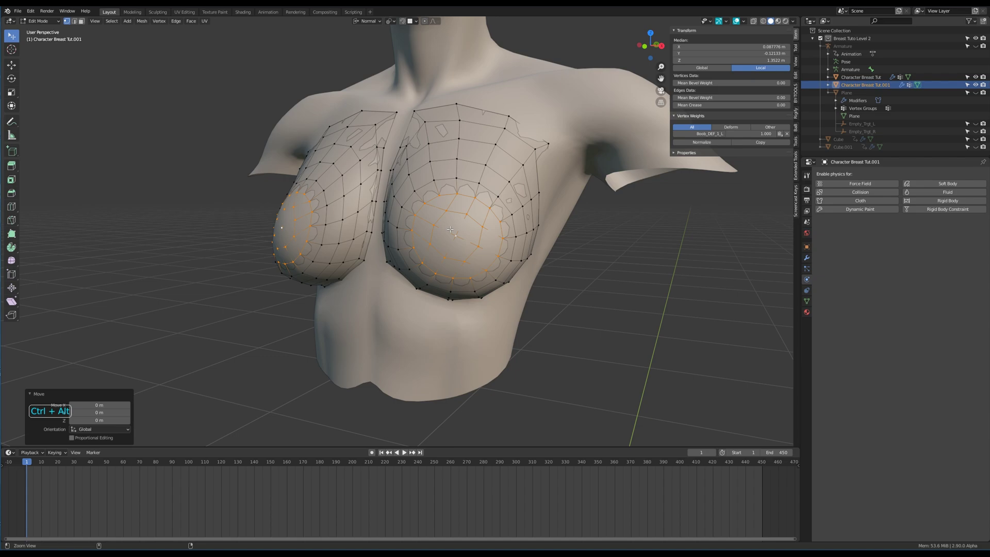
{"action": "middle_click_drag", "start_coordinate": [450, 229], "coordinate": [418, 239]}
{"action": "key", "text": "Tab"}
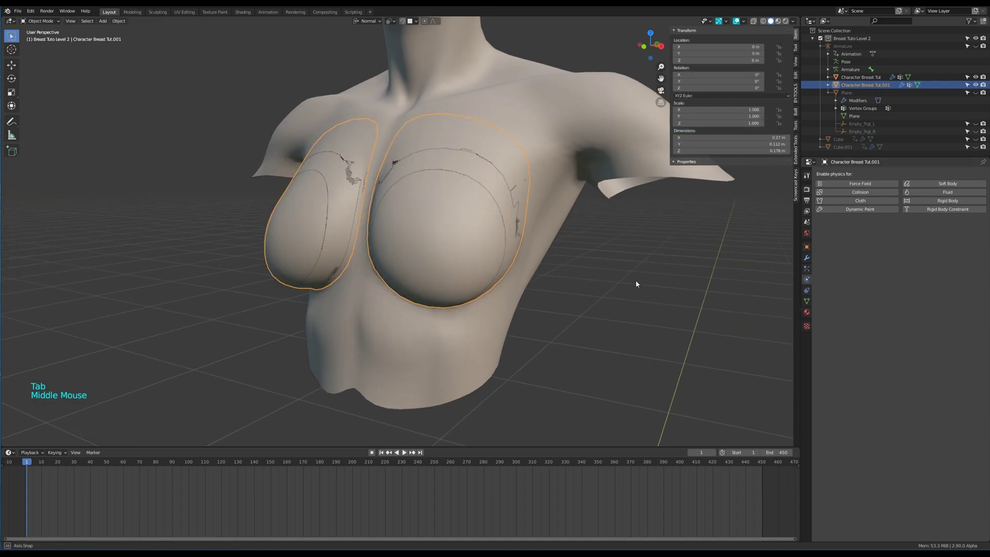
Step: Show the breast mesh's modifiers and set the viewport shading color to Random
{"action": "middle_click_drag", "start_coordinate": [640, 281], "coordinate": [628, 274]}
{"action": "left_click", "coordinate": [807, 258]}
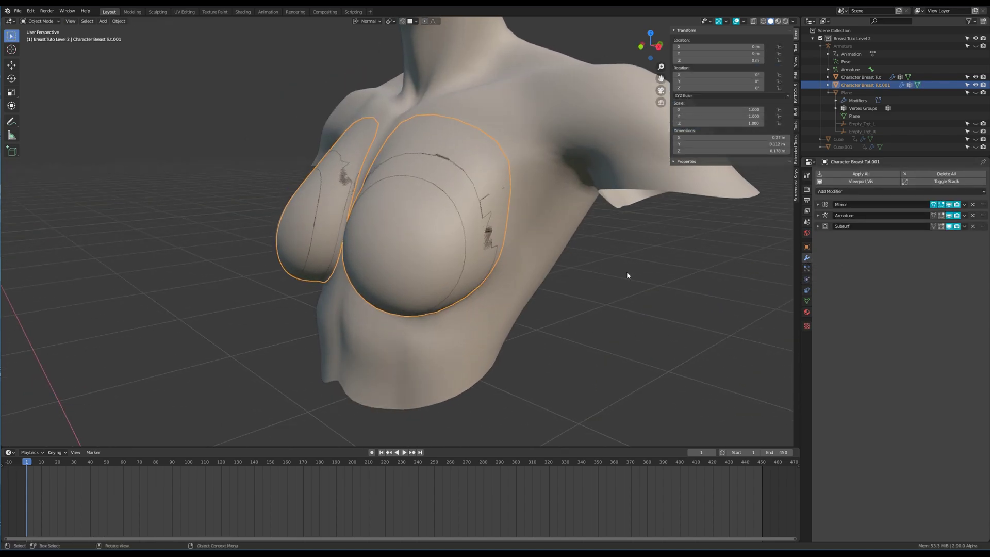
{"action": "left_click", "coordinate": [794, 22]}
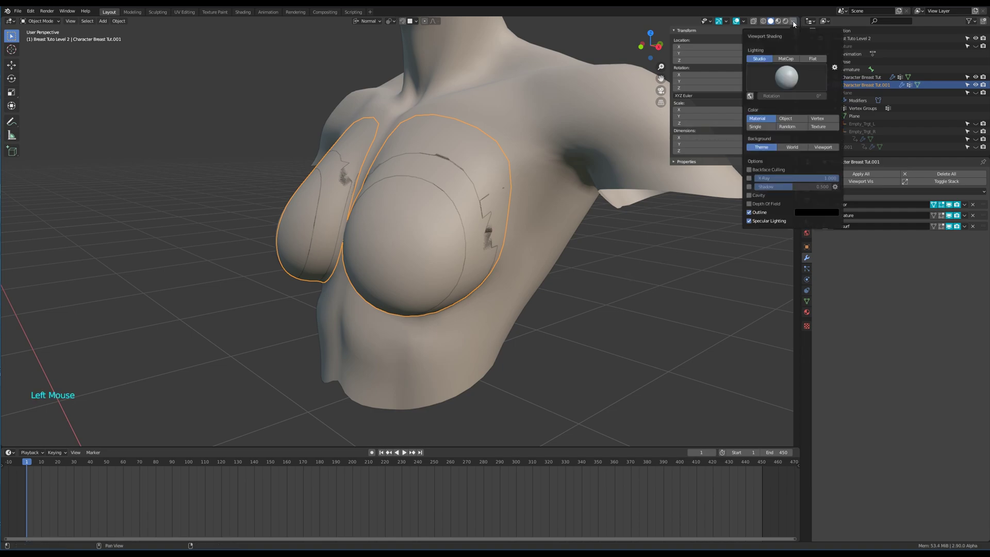
{"action": "left_click", "coordinate": [788, 129]}
{"action": "mouse_move", "coordinate": [593, 287]}
{"action": "middle_mouse_down"}
{"action": "mouse_move", "coordinate": [621, 288]}
{"action": "mouse_move", "coordinate": [603, 287]}
{"action": "middle_mouse_up"}
Step: Duplicate the breast mesh in place, delete the original copy and unhide all hidden objects
{"action": "key", "text": "shift+d"}
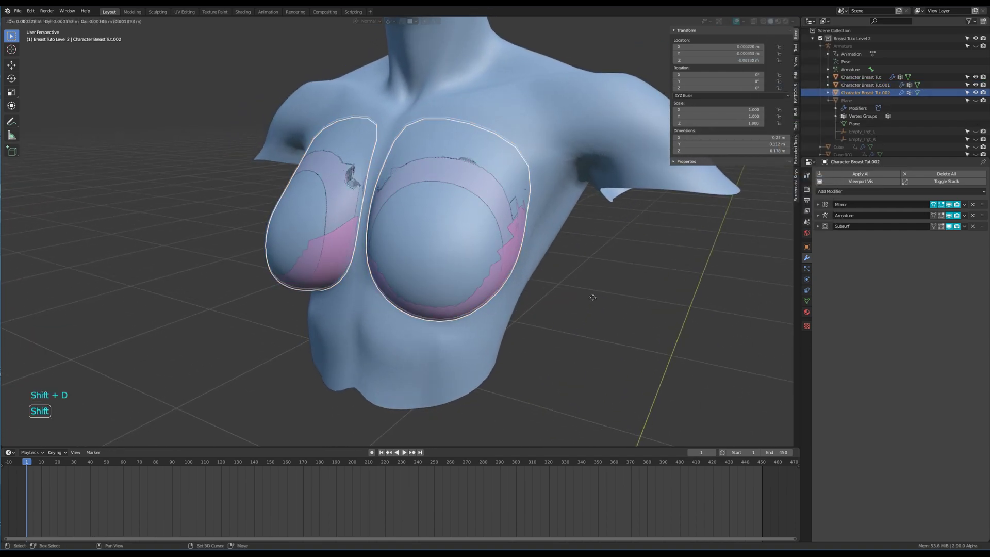
{"action": "right_click", "coordinate": [610, 286]}
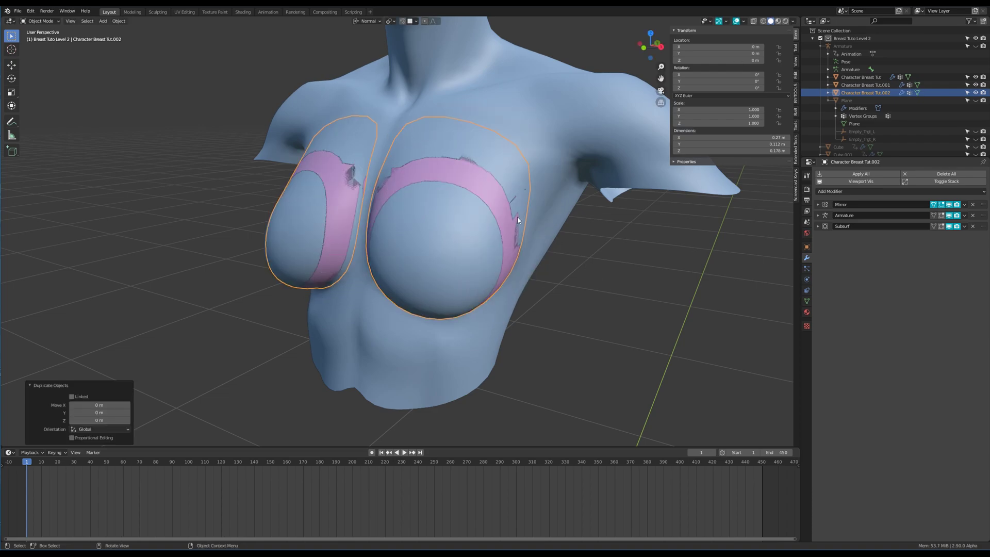
{"action": "left_click", "coordinate": [474, 196]}
{"action": "left_click", "coordinate": [481, 195]}
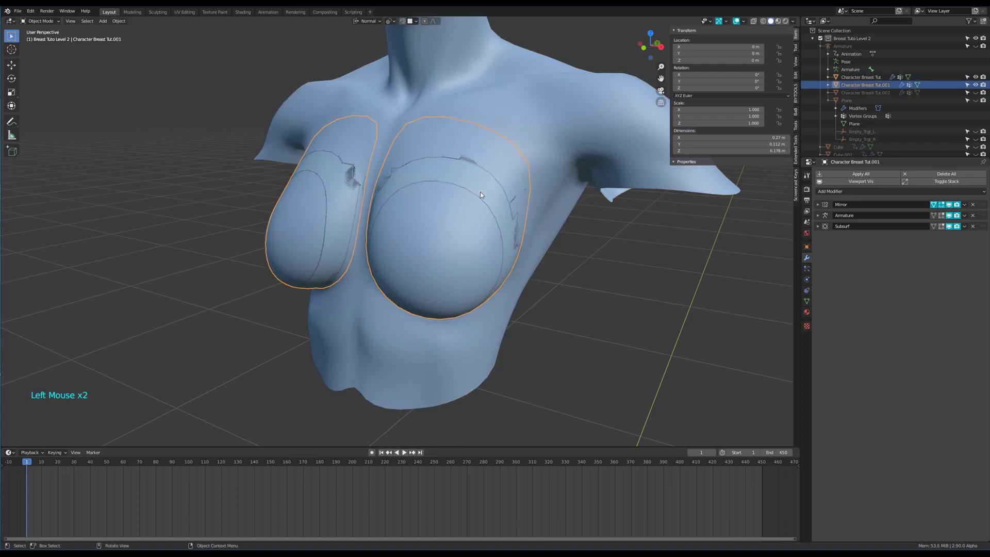
{"action": "key", "text": "Delete"}
{"action": "key", "text": "alt+h"}
Step: Add a Shrinkwrap modifier to the remaining breast mesh with the body mesh Character Breast Tut as its target
{"action": "left_click", "coordinate": [489, 194]}
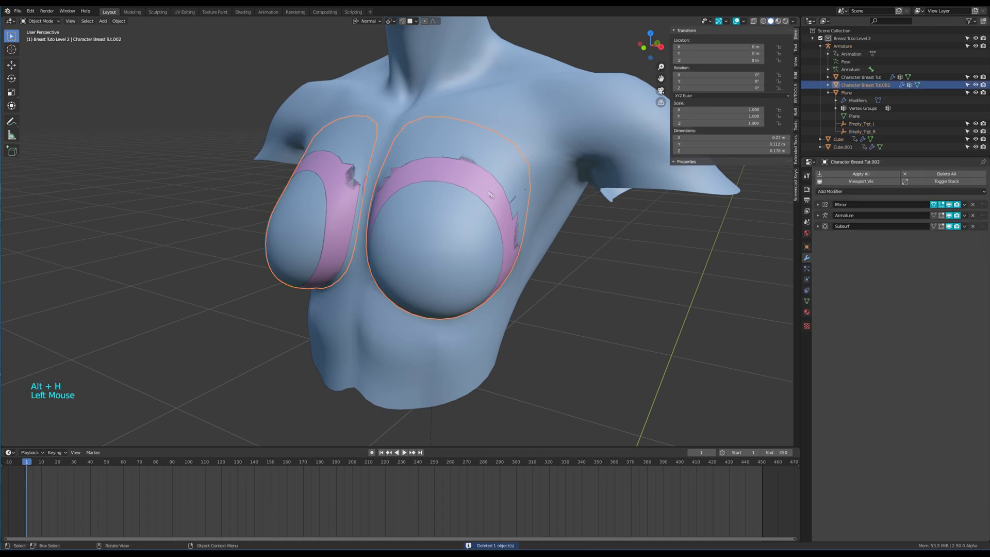
{"action": "left_click", "coordinate": [903, 192]}
{"action": "left_click", "coordinate": [896, 277]}
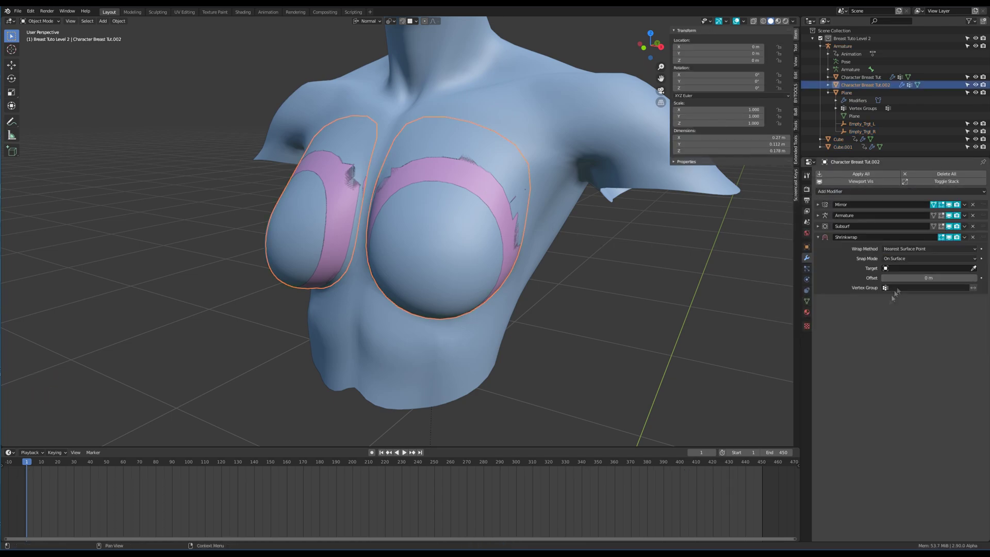
{"action": "left_click", "coordinate": [974, 268]}
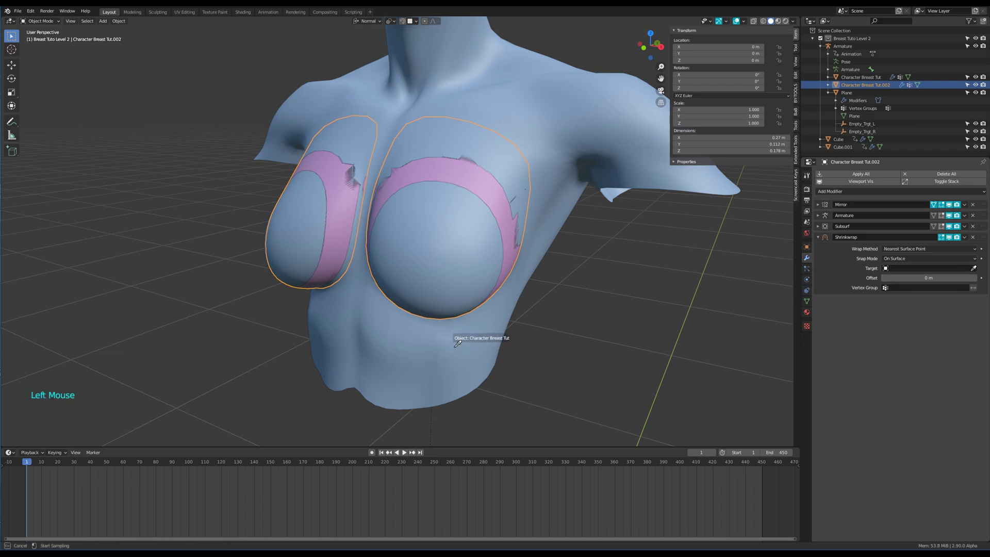
{"action": "left_click", "coordinate": [453, 341]}
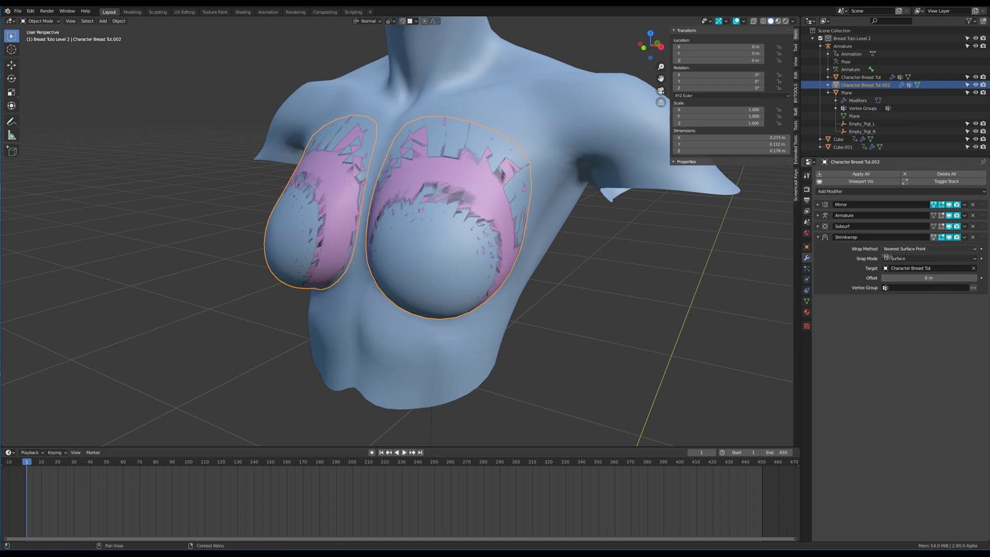
Step: Set the Shrinkwrap snap mode to Inside and disable the breast mesh's Subsurf modifier
{"action": "left_click", "coordinate": [900, 259]}
{"action": "left_click", "coordinate": [895, 277]}
{"action": "middle_click_drag", "start_coordinate": [546, 248], "coordinate": [516, 289]}
{"action": "left_click", "coordinate": [949, 226]}
Step: Set the Shrinkwrap offset to 0.001 m so the breast mesh sits just beneath the body surface
{"action": "left_click", "coordinate": [933, 278]}
{"action": "type", "text": "0"}
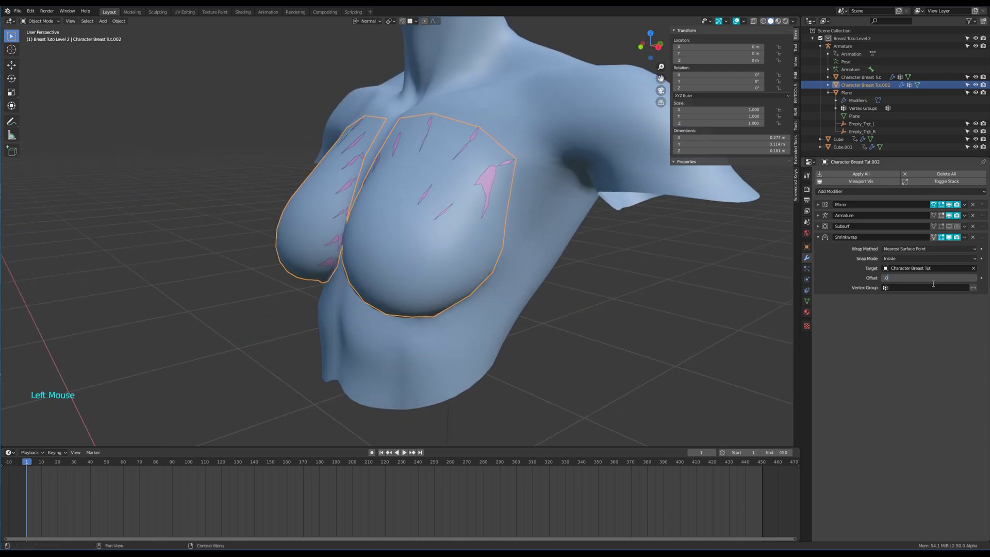
{"action": "type", "text": ".01"}
{"action": "key", "text": "Return"}
{"action": "type", "text": "0.001"}
{"action": "key", "text": "Return"}
{"action": "middle_click_drag", "start_coordinate": [562, 294], "coordinate": [517, 296]}
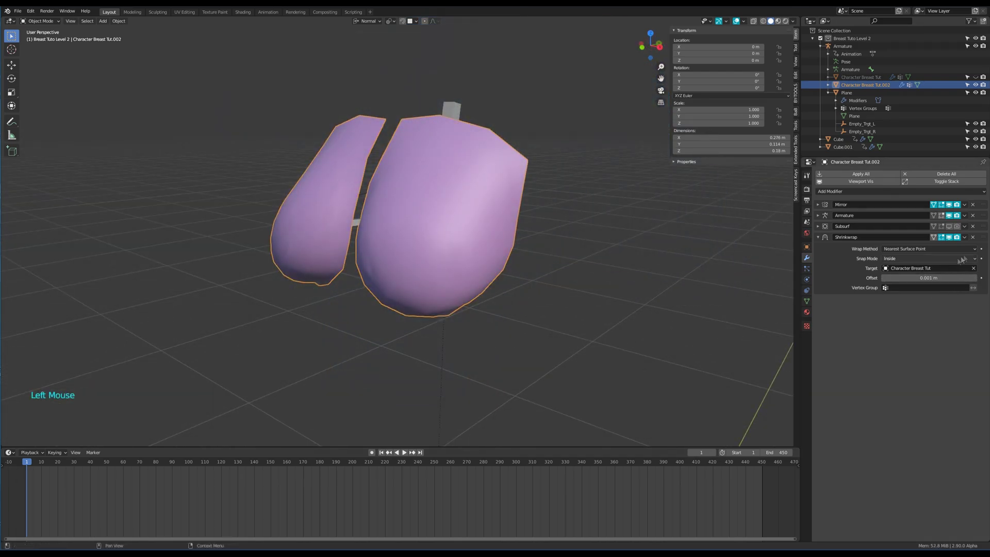
Step: Hide the body mesh and apply the breast mesh's Shrinkwrap modifier
{"action": "left_click", "coordinate": [965, 237]}
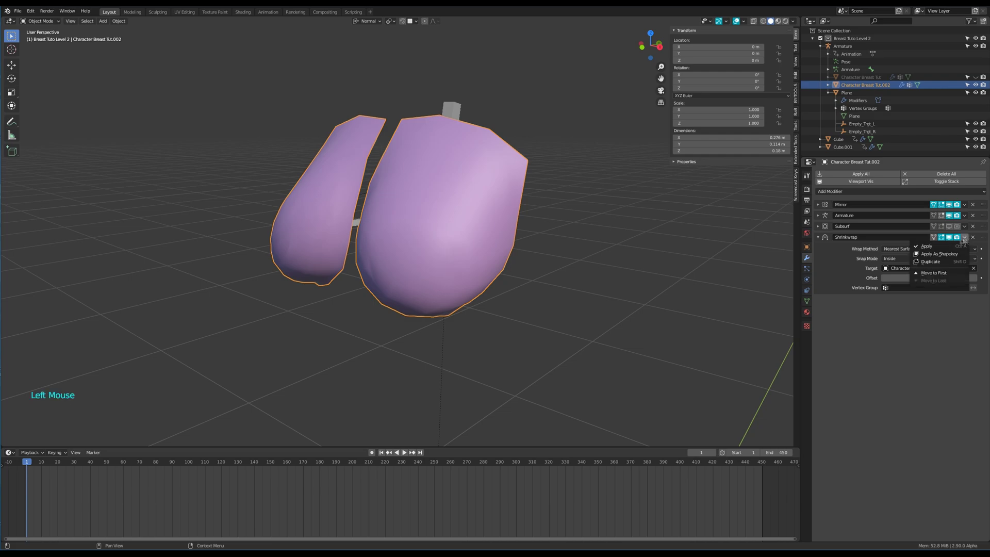
{"action": "left_click", "coordinate": [945, 244]}
{"action": "middle_click_drag", "start_coordinate": [587, 295], "coordinate": [580, 288]}
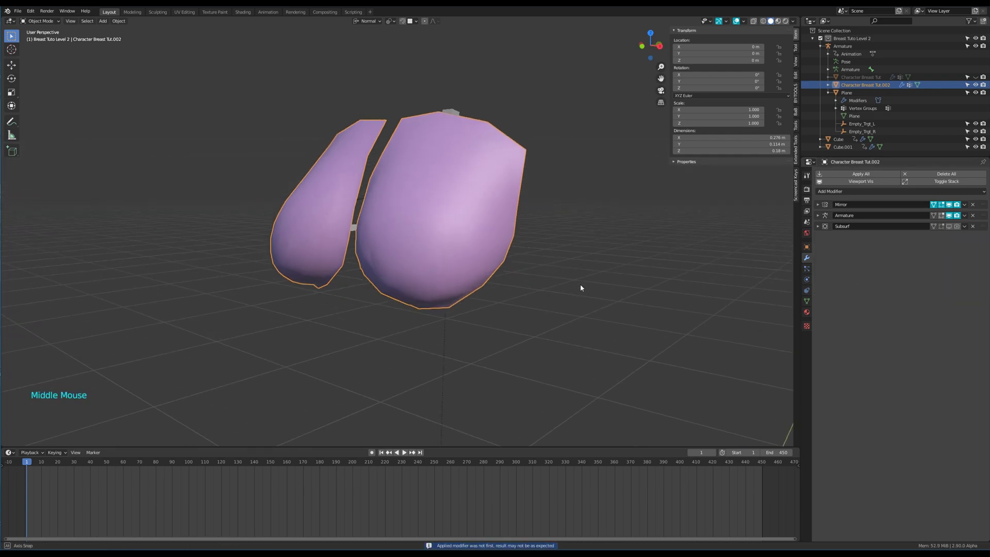
Step: Preview the breast mesh with its Subsurf modifier enabled, disable it again and unhide the body mesh
{"action": "left_click", "coordinate": [956, 226]}
{"action": "left_click", "coordinate": [949, 227]}
{"action": "mouse_move", "coordinate": [485, 279]}
{"action": "middle_mouse_down"}
{"action": "mouse_move", "coordinate": [517, 277]}
{"action": "mouse_move", "coordinate": [490, 279]}
{"action": "middle_mouse_up"}
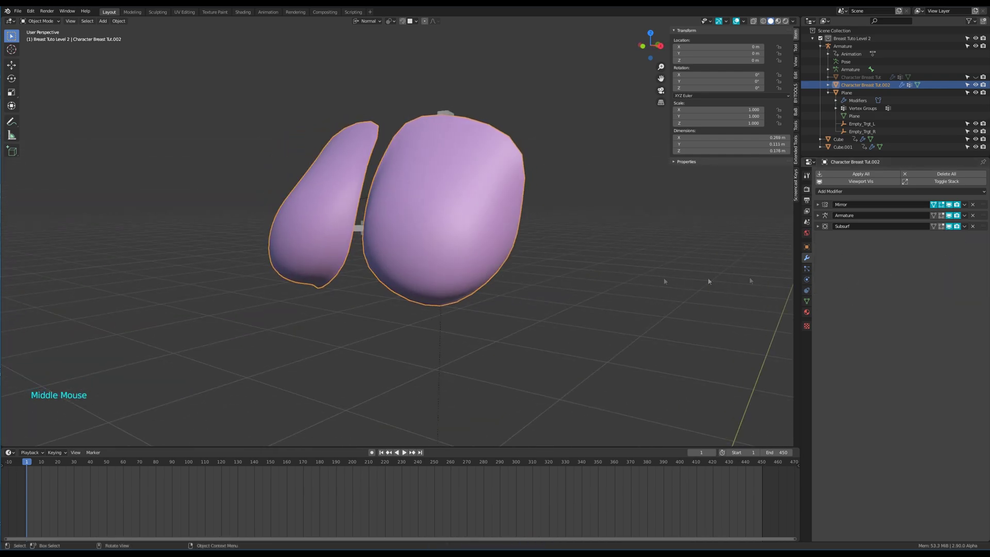
{"action": "left_click", "coordinate": [957, 226]}
{"action": "left_click", "coordinate": [949, 226]}
{"action": "middle_click_drag", "start_coordinate": [671, 279], "coordinate": [564, 280]}
{"action": "left_click", "coordinate": [976, 77]}
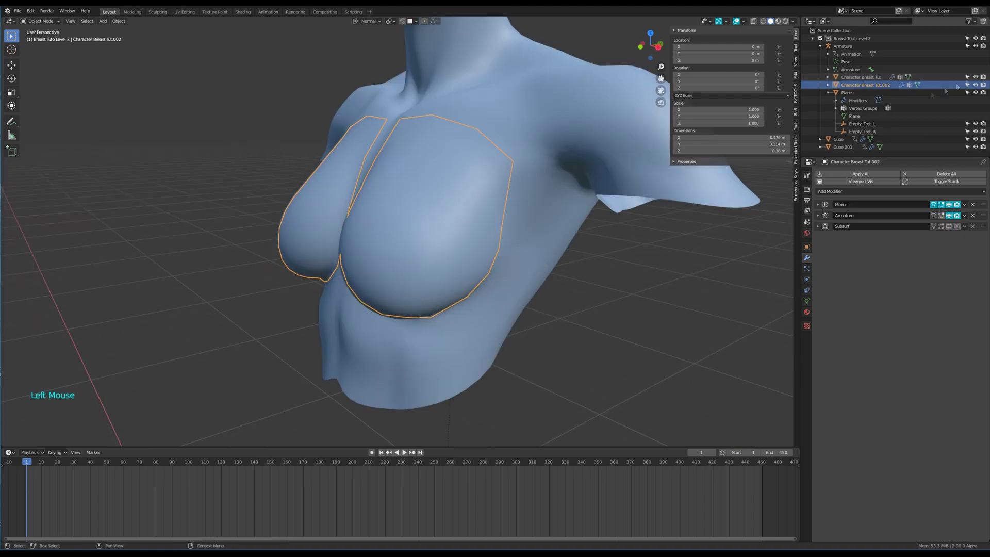
Step: Isolate the breast mesh for editing and extrude its open boundary edge loop about 0.0096 m along Y
{"action": "key", "text": "q"}
{"action": "left_click", "coordinate": [464, 300]}
{"action": "key", "text": "q"}
{"action": "left_click", "coordinate": [532, 266]}
{"action": "left_click", "coordinate": [464, 243]}
{"action": "middle_click_drag", "start_coordinate": [480, 240], "coordinate": [502, 235]}
{"action": "key", "text": "Tab"}
{"action": "middle_click_drag", "start_coordinate": [503, 234], "coordinate": [454, 297]}
{"action": "left_click", "coordinate": [484, 202]}
{"action": "double_click", "coordinate": [484, 202]}
{"action": "key", "text": "KP_Divide"}
{"action": "key", "text": "e"}
{"action": "key", "text": "y"}
{"action": "left_click", "coordinate": [480, 296]}
Step: Set the edge crease to 1 on the extruded rim loop and on the adjacent original boundary loop
{"action": "key", "text": "shift+e"}
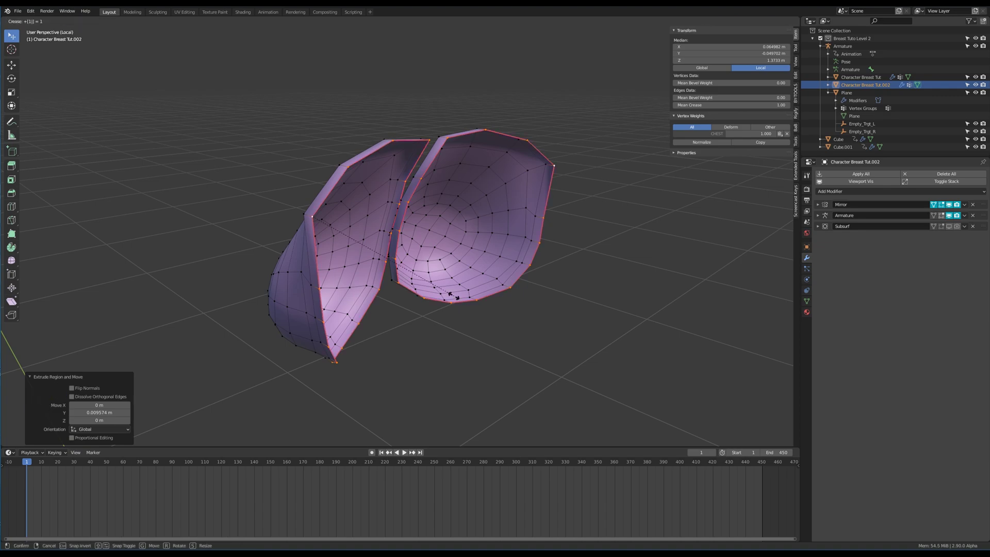
{"action": "key", "text": "Return"}
{"action": "middle_click_drag", "start_coordinate": [462, 315], "coordinate": [496, 321]}
{"action": "double_click", "coordinate": [414, 301]}
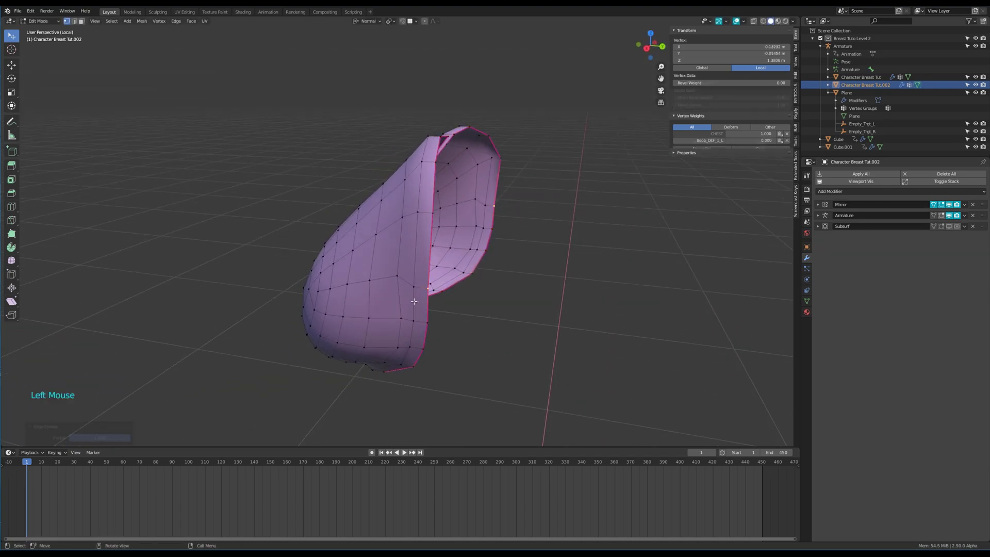
{"action": "key", "text": "shift+e"}
{"action": "key", "text": "Return"}
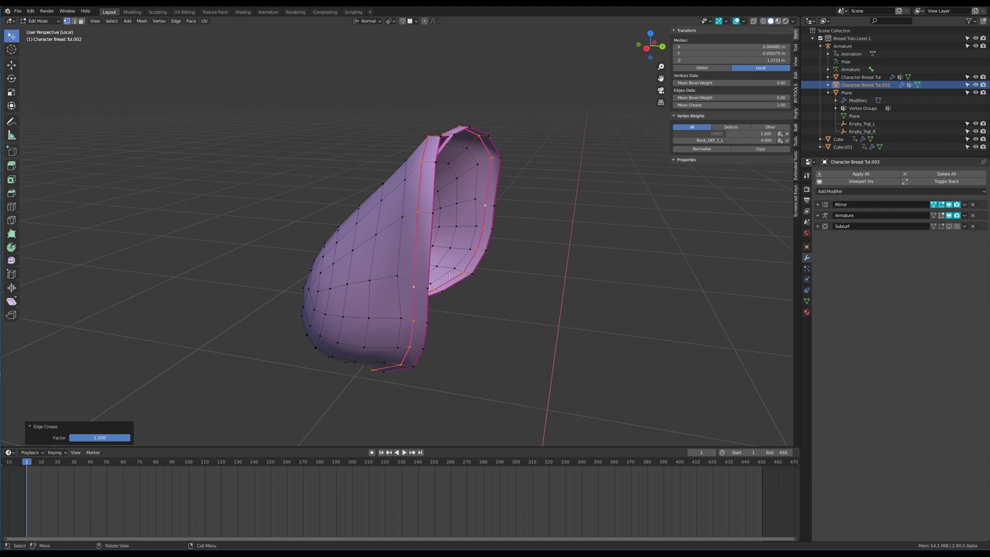
Step: Crease the rim's upper corner edges to 1 and enable the Subsurf modifier for viewport and render
{"action": "middle_click_drag", "start_coordinate": [414, 301], "coordinate": [467, 172]}
{"action": "key", "text": "2"}
{"action": "left_click", "coordinate": [585, 238]}
{"action": "left_click", "coordinate": [401, 126], "text": "shift"}
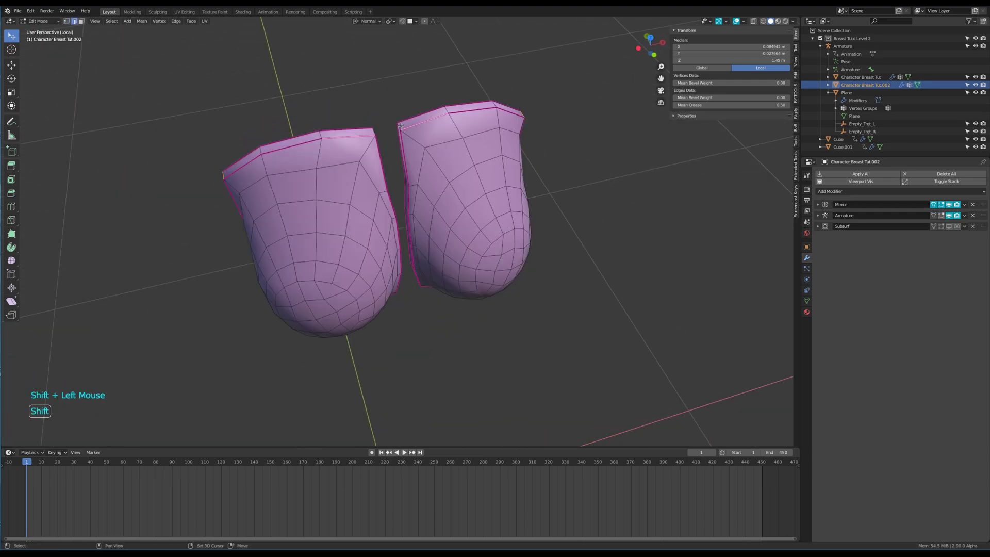
{"action": "key", "text": "shift+e"}
{"action": "key", "text": "1"}
{"action": "key", "text": "Return"}
{"action": "middle_click_drag", "start_coordinate": [412, 128], "coordinate": [356, 115]}
{"action": "left_click_drag", "start_coordinate": [957, 226], "coordinate": [948, 227]}
{"action": "middle_click_drag", "start_coordinate": [692, 239], "coordinate": [434, 273]}
Step: Close the breast mesh's open back by applying Grid Fill to its rear boundary loop
{"action": "left_click", "coordinate": [328, 310]}
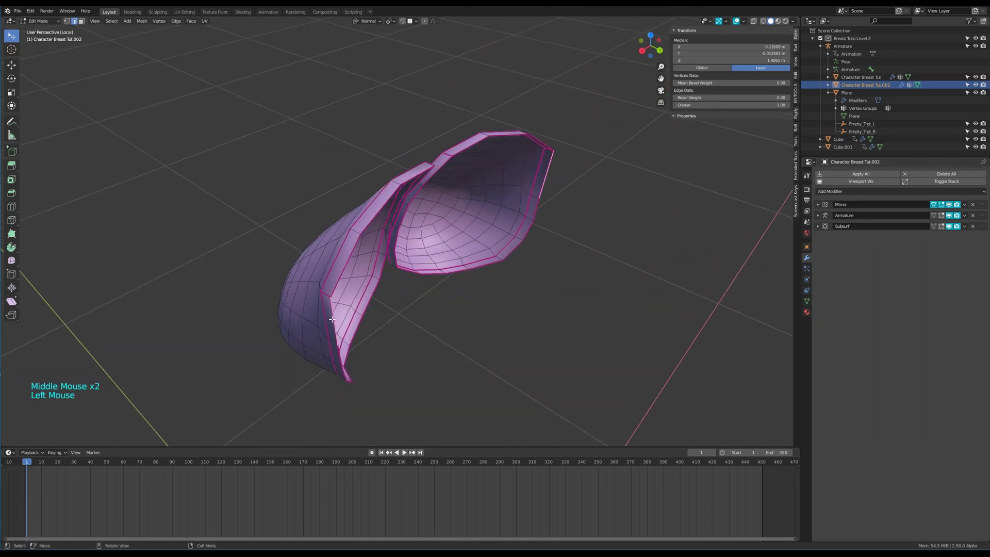
{"action": "double_click", "coordinate": [329, 309]}
{"action": "middle_click_drag", "start_coordinate": [368, 305], "coordinate": [513, 398]}
{"action": "key", "text": "ctrl+f"}
{"action": "left_click", "coordinate": [328, 291]}
Step: Create a vertex group named Shape_Group and assign the back faces plus the grown rim selection with weight 1.000
{"action": "left_click", "coordinate": [807, 301]}
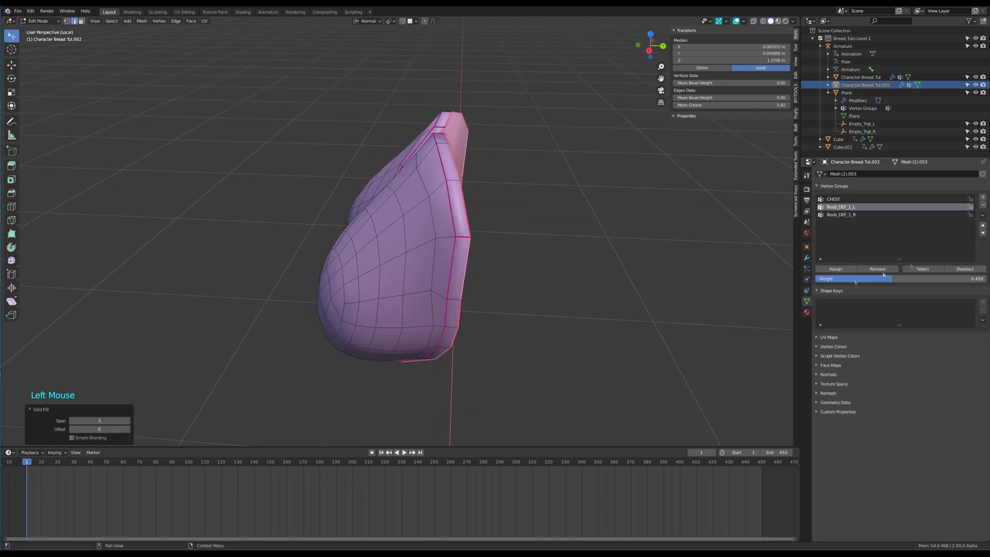
{"action": "left_click", "coordinate": [982, 199]}
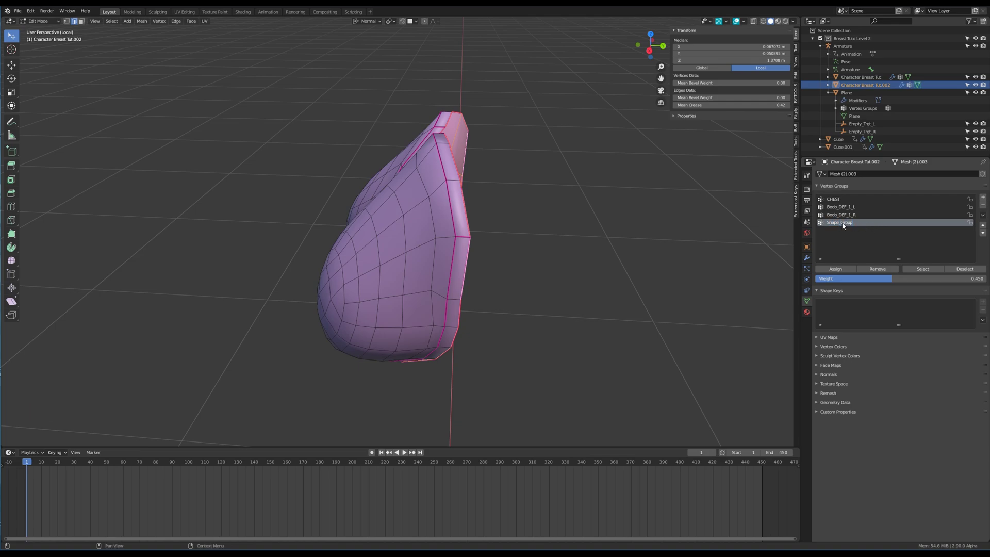
{"action": "middle_click_drag", "start_coordinate": [495, 258], "coordinate": [553, 265]}
{"action": "key", "text": "ctrl+KP_Add"}
{"action": "left_click_drag", "start_coordinate": [893, 279], "coordinate": [986, 279]}
{"action": "left_click", "coordinate": [839, 271]}
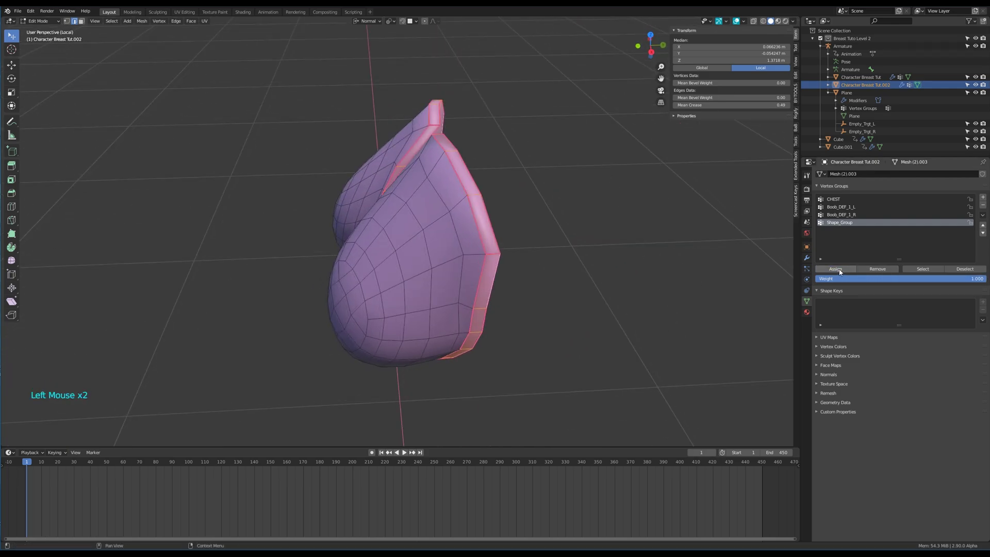
Step: Leave mesh editing and add Cloth physics to the breast mesh
{"action": "mouse_move", "coordinate": [652, 276]}
{"action": "middle_mouse_down"}
{"action": "mouse_move", "coordinate": [672, 276]}
{"action": "mouse_move", "coordinate": [549, 279]}
{"action": "mouse_move", "coordinate": [562, 276]}
{"action": "middle_mouse_up"}
{"action": "key", "text": "q"}
{"action": "left_click", "coordinate": [662, 273]}
{"action": "key", "text": "ctrl+alt+F9"}
{"action": "key", "text": "Tab"}
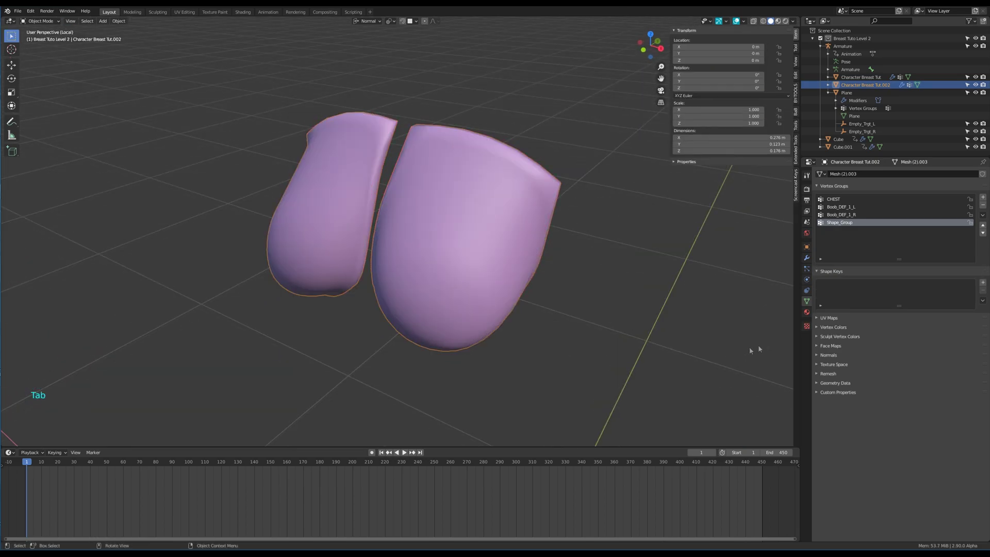
{"action": "left_click", "coordinate": [807, 279]}
{"action": "left_click", "coordinate": [860, 201]}
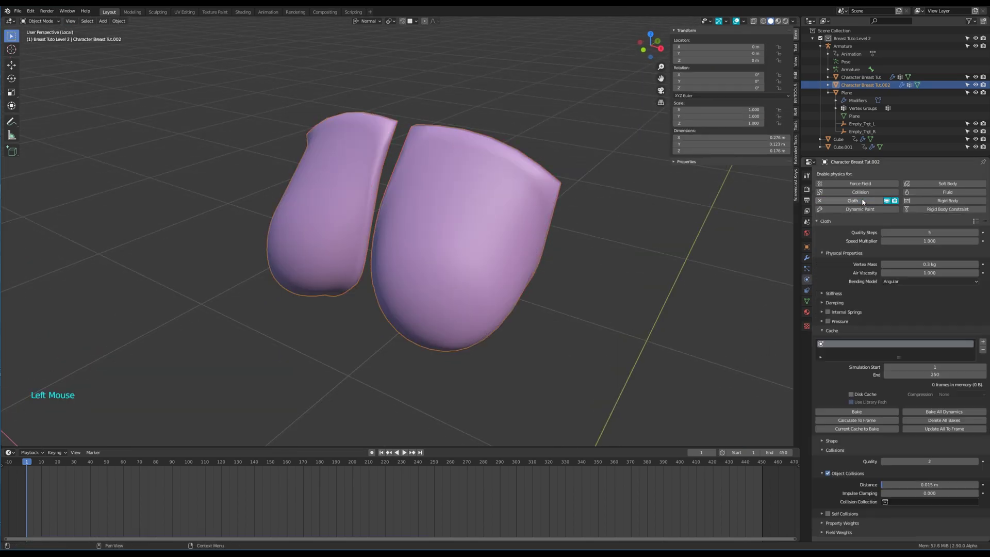
Step: Check the modifier order and the Subsurf settings of the breast mesh
{"action": "left_click", "coordinate": [807, 259]}
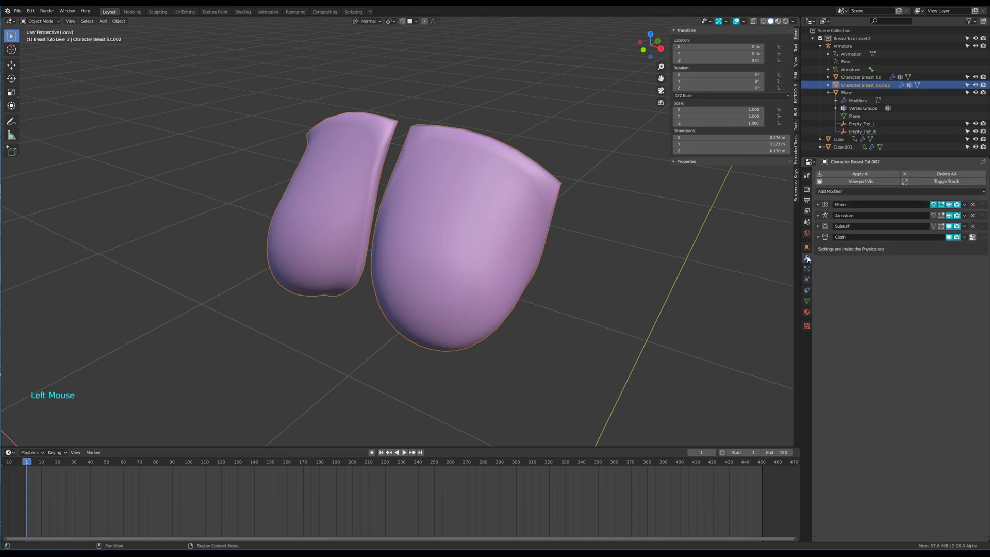
{"action": "left_click", "coordinate": [819, 226]}
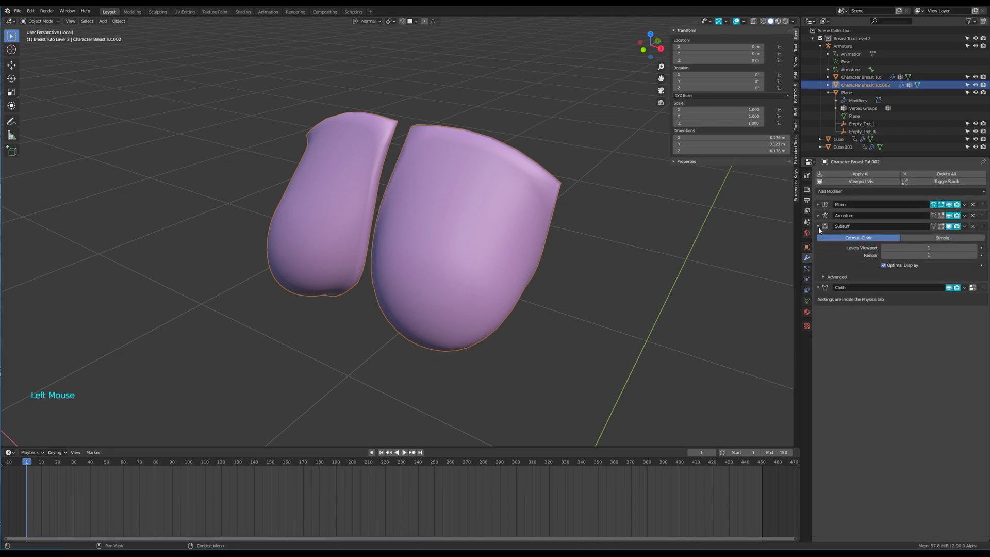
{"action": "left_click", "coordinate": [819, 226]}
{"action": "left_click", "coordinate": [807, 280]}
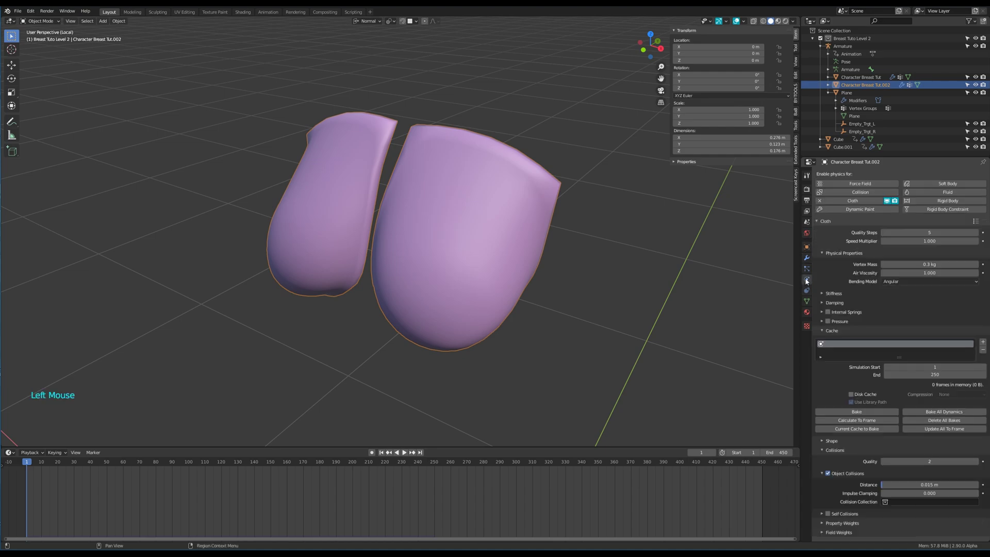
{"action": "middle_click_drag", "start_coordinate": [732, 274], "coordinate": [734, 276]}
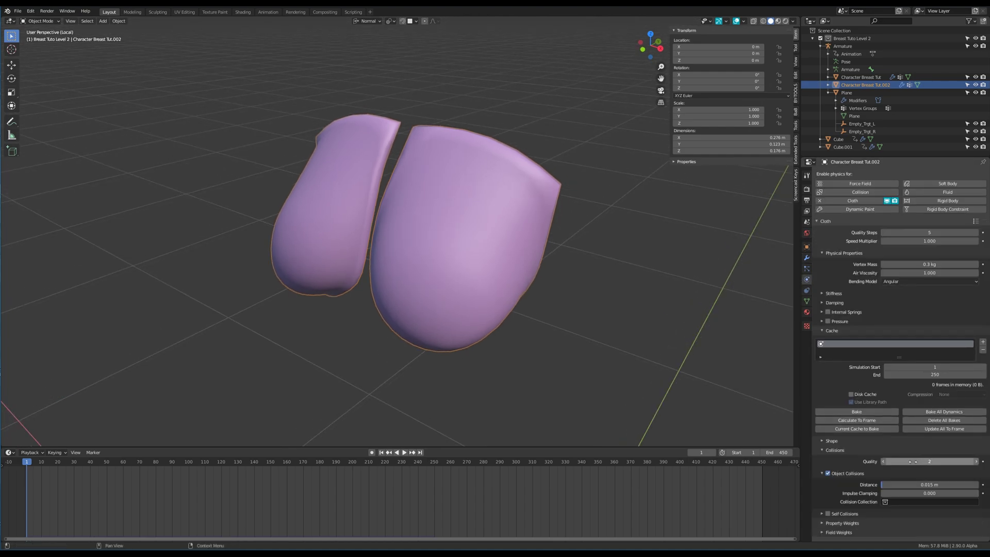
Step: Set the cloth's Quality Steps to 20 and its Vertex Mass to 0.5 kg
{"action": "left_click", "coordinate": [918, 233]}
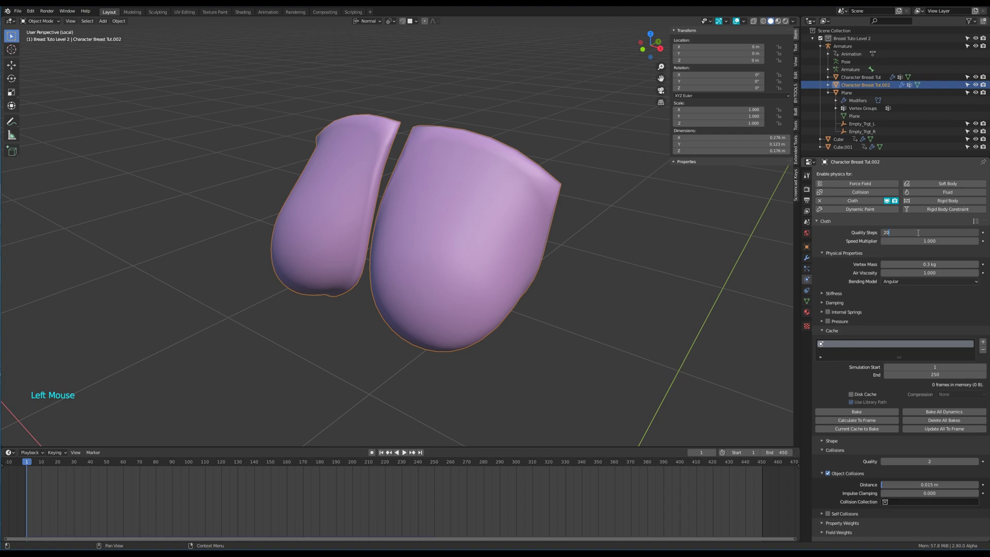
{"action": "type", "text": "20"}
{"action": "key", "text": "Return"}
{"action": "left_click", "coordinate": [918, 264]}
{"action": "type", "text": ".5"}
{"action": "key", "text": "Return"}
Step: Switch the cloth's Bending Model to Linear and set Structural and Shear stiffness to 100
{"action": "left_click", "coordinate": [823, 294]}
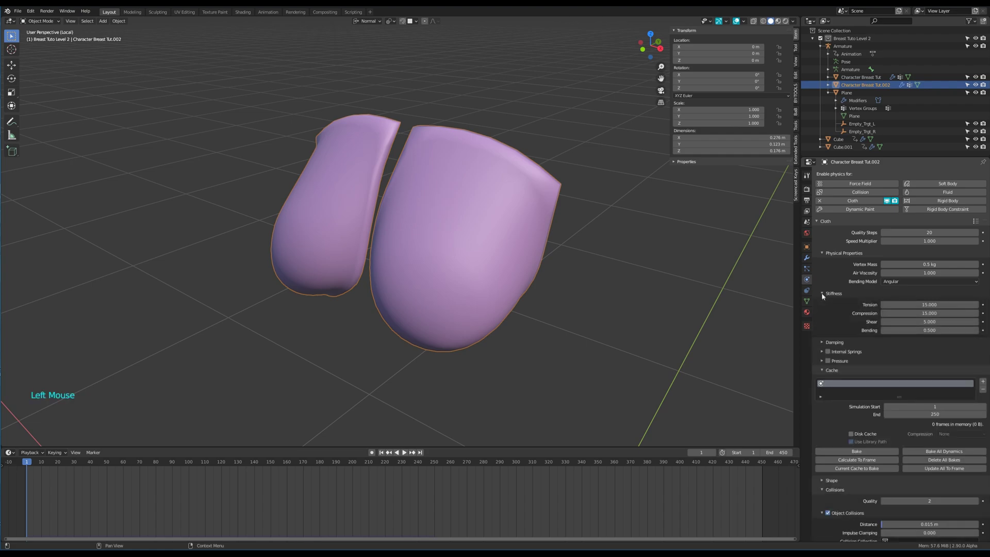
{"action": "left_click", "coordinate": [914, 282]}
{"action": "left_click", "coordinate": [914, 300]}
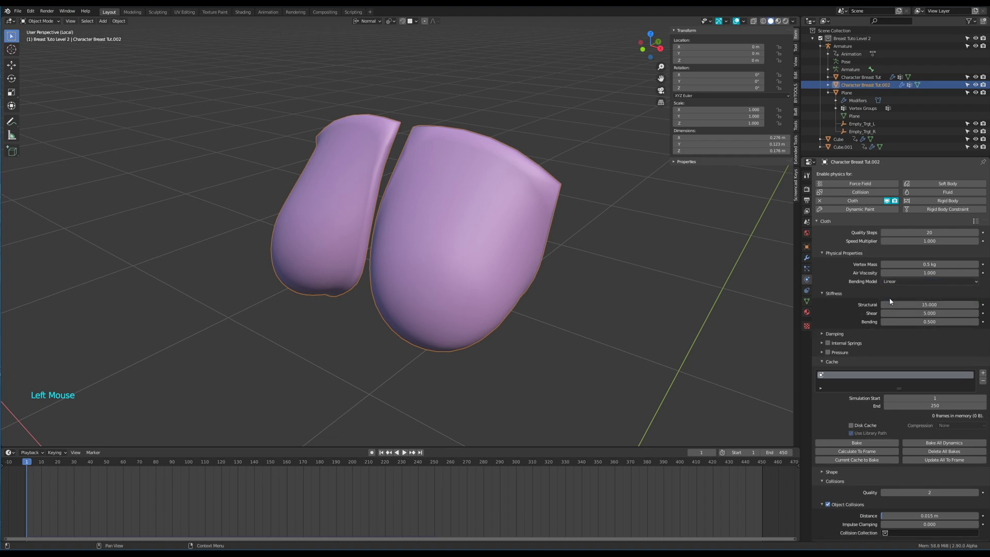
{"action": "left_click", "coordinate": [941, 305]}
{"action": "type", "text": "100"}
{"action": "key", "text": "Tab"}
{"action": "type", "text": "100"}
{"action": "key", "text": "Return"}
{"action": "left_click", "coordinate": [823, 293]}
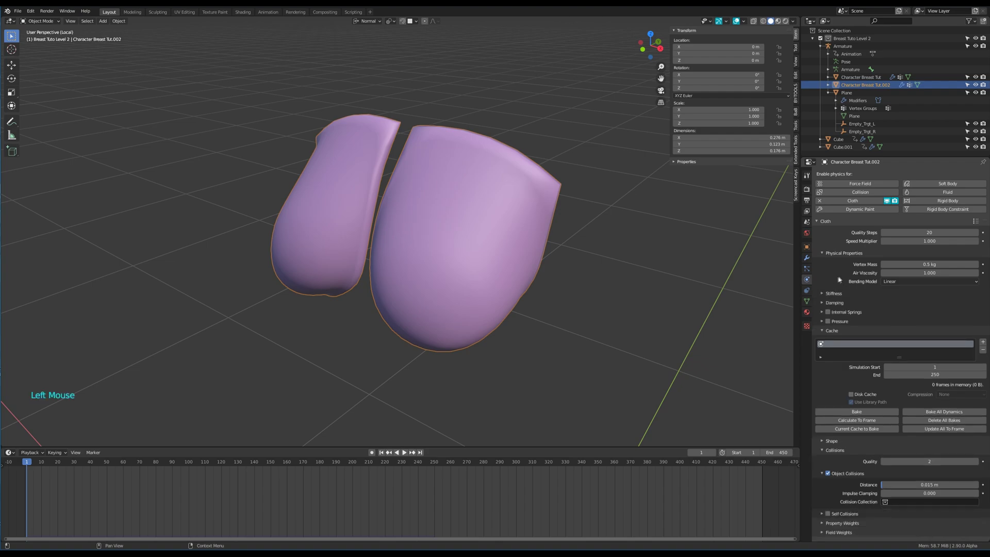
Step: Enable cloth Pressure with Custom Volume and set Pressure, Target Volume and Pressure Scale to 10
{"action": "left_click", "coordinate": [822, 321]}
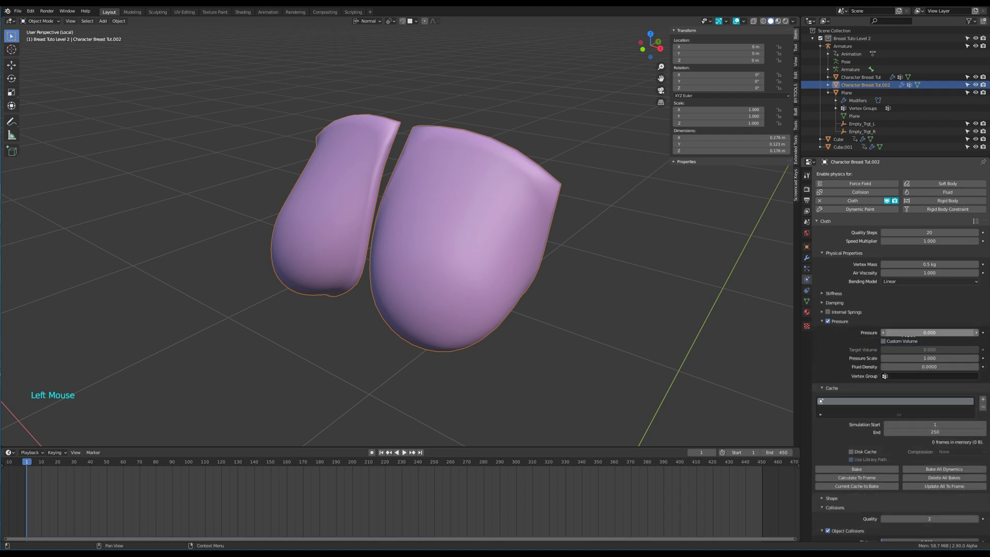
{"action": "left_click", "coordinate": [924, 332]}
{"action": "left_click", "coordinate": [884, 341]}
{"action": "double_click", "coordinate": [965, 350]}
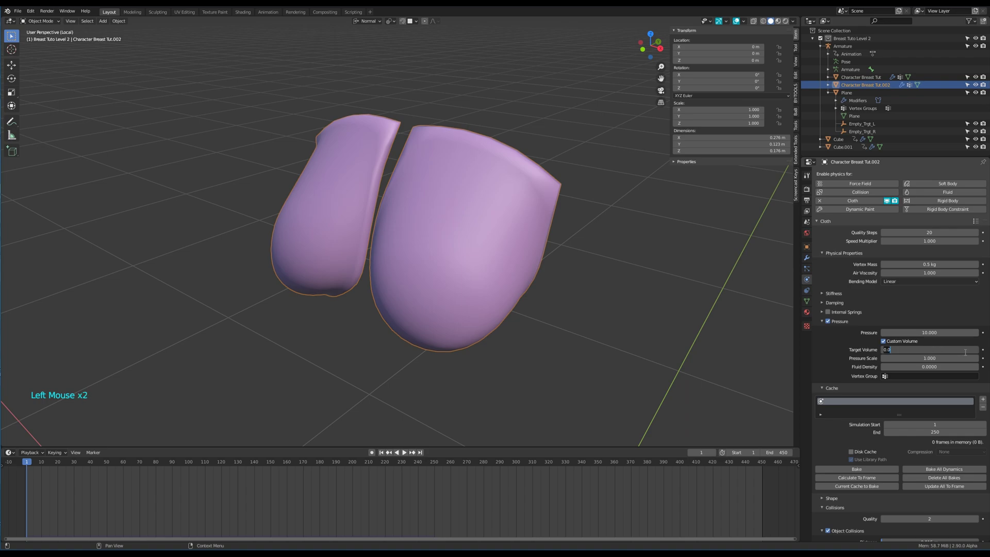
{"action": "key", "text": "Return"}
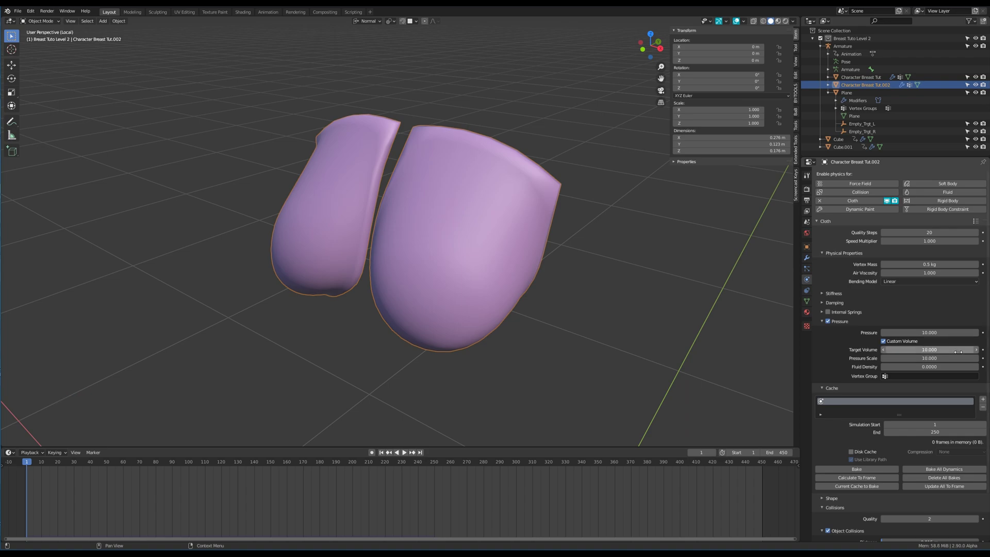
{"action": "left_click", "coordinate": [821, 322]}
Step: Set the cloth's collision Quality to 20 and its object collision Distance to 0.005 m
{"action": "left_click", "coordinate": [822, 331]}
{"action": "left_click", "coordinate": [835, 432]}
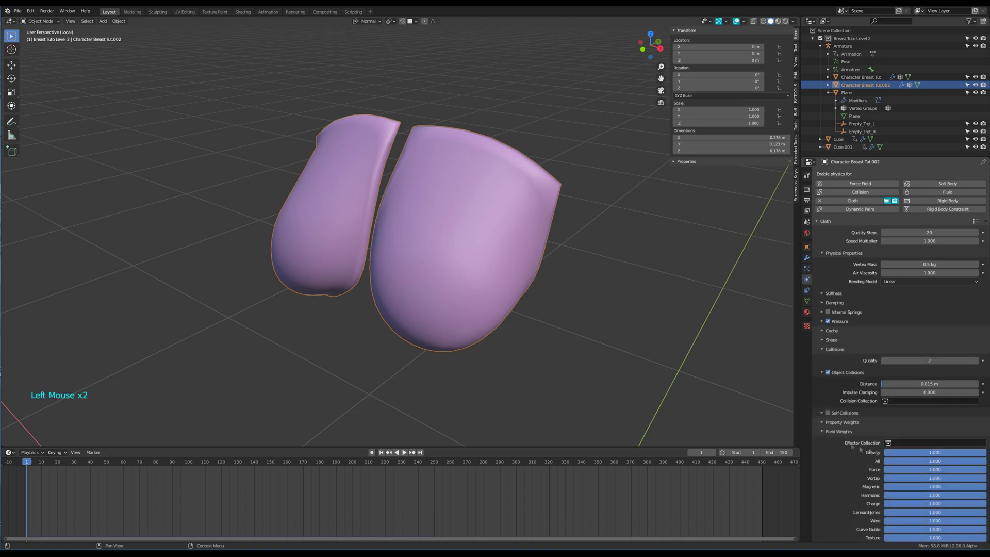
{"action": "left_click", "coordinate": [823, 432]}
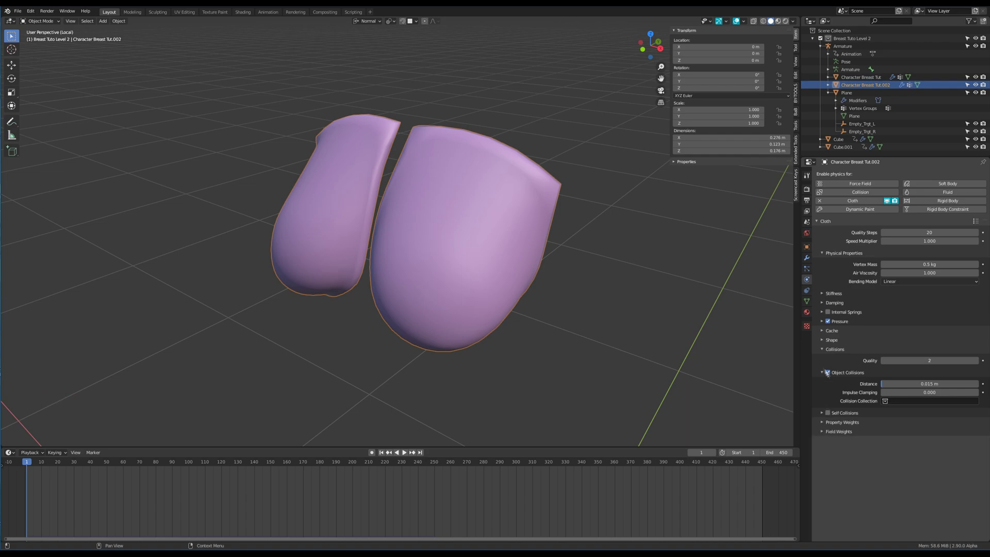
{"action": "left_click", "coordinate": [930, 361]}
{"action": "type", "text": "20"}
{"action": "key", "text": "Return"}
{"action": "left_click", "coordinate": [908, 384]}
{"action": "type", "text": "0.005"}
{"action": "key", "text": "Return"}
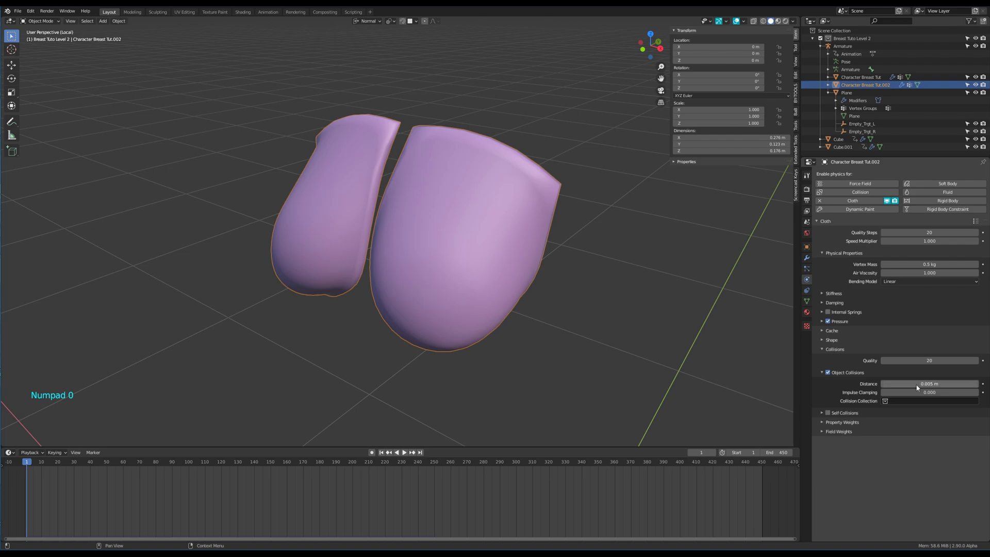
{"action": "left_click", "coordinate": [821, 349]}
Step: Assign Shape_Group as the cloth's Pin Group
{"action": "left_click", "coordinate": [821, 340]}
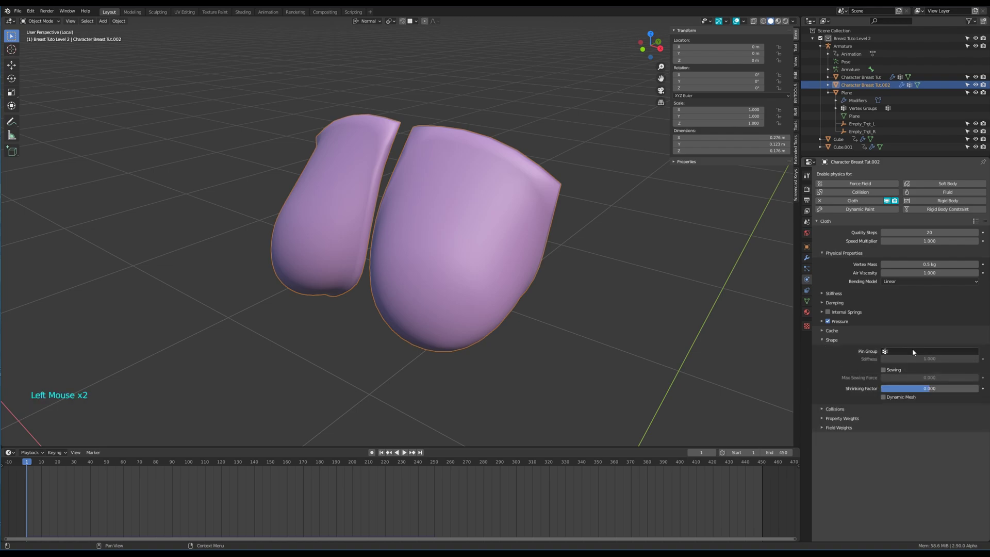
{"action": "left_click", "coordinate": [912, 351]}
{"action": "left_click", "coordinate": [898, 385]}
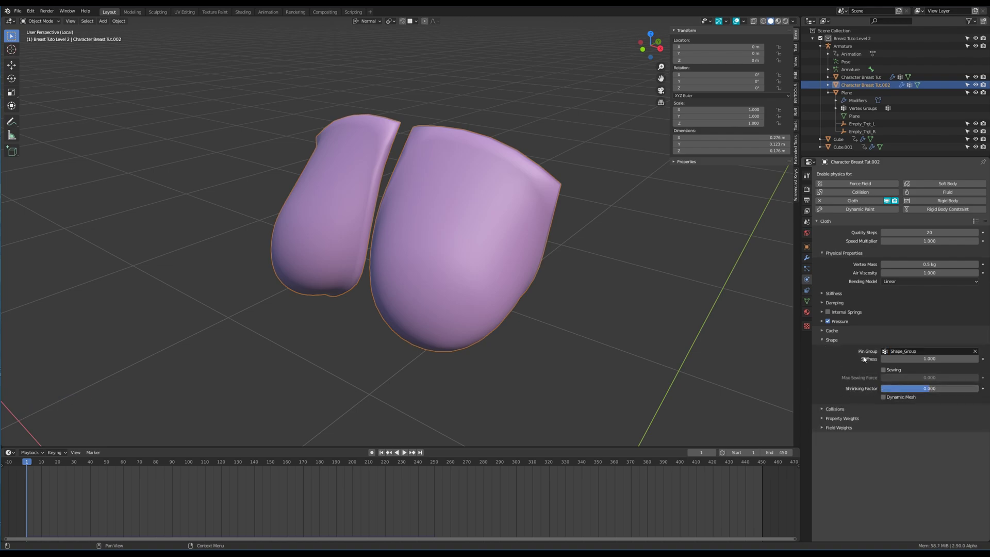
{"action": "left_click", "coordinate": [823, 340]}
Step: Set the cloth cache's end frame to 445 and bake the simulation
{"action": "left_click", "coordinate": [824, 331]}
{"action": "left_click", "coordinate": [935, 375]}
{"action": "type", "text": "44"}
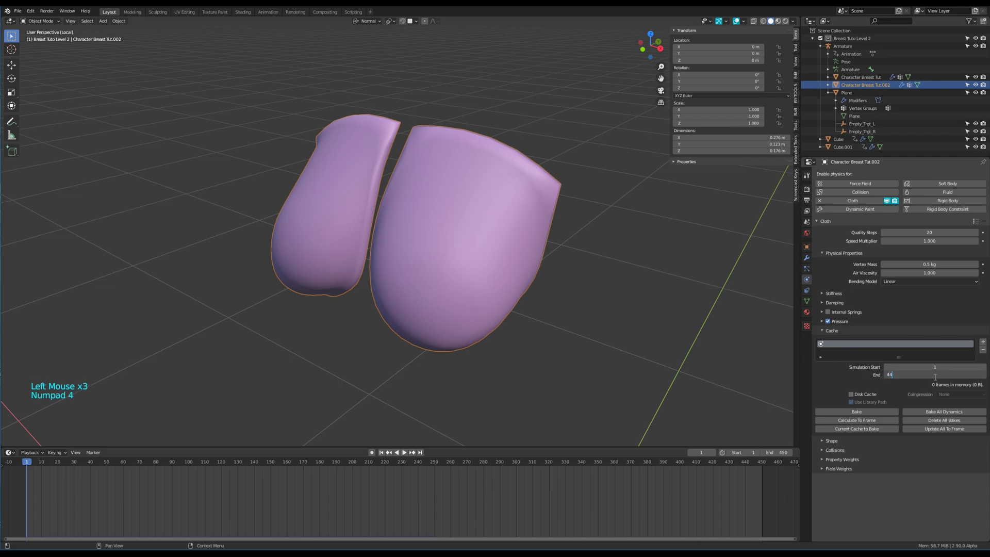
{"action": "type", "text": "5"}
{"action": "key", "text": "Return"}
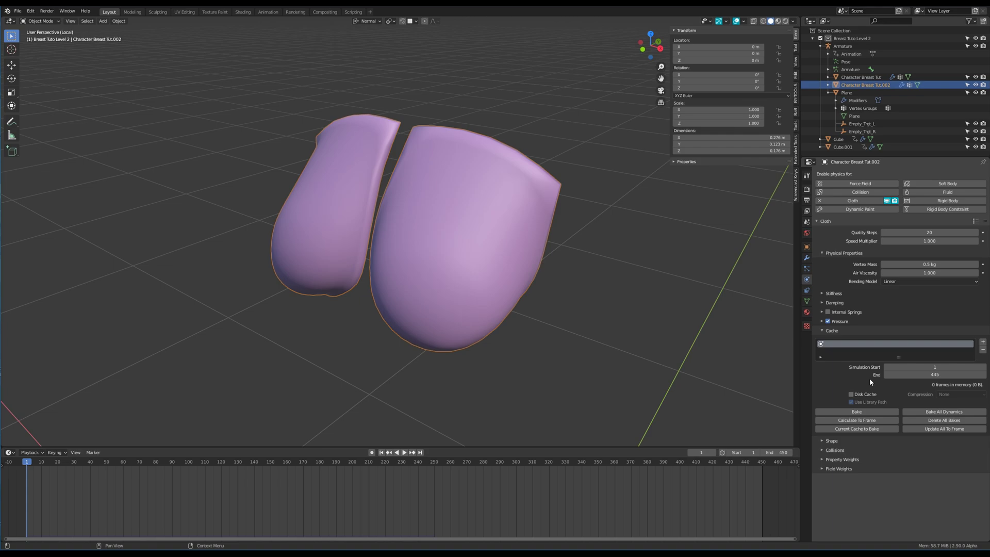
{"action": "left_click", "coordinate": [863, 413]}
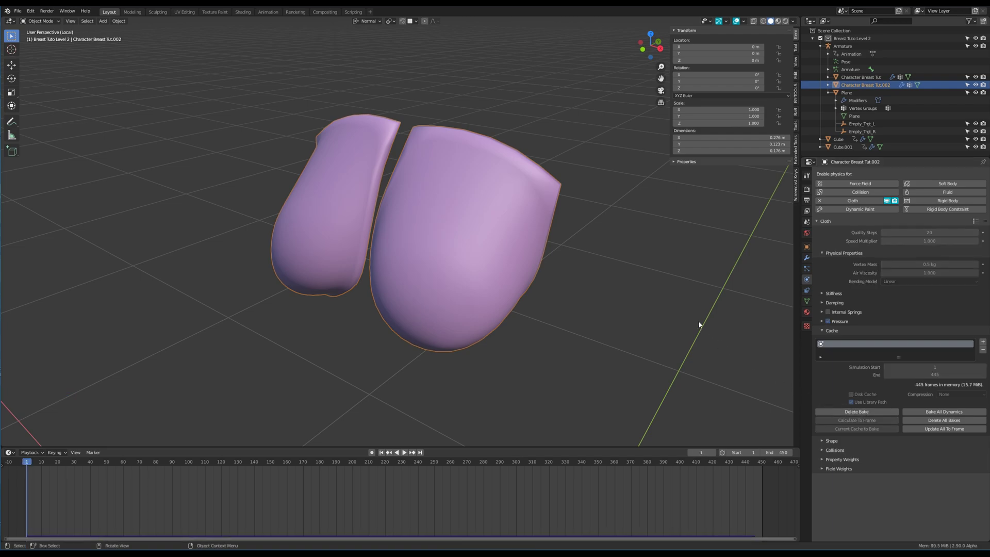
Step: Play back the baked cloth simulation and inspect how the breast mesh deforms
{"action": "key", "text": "space"}
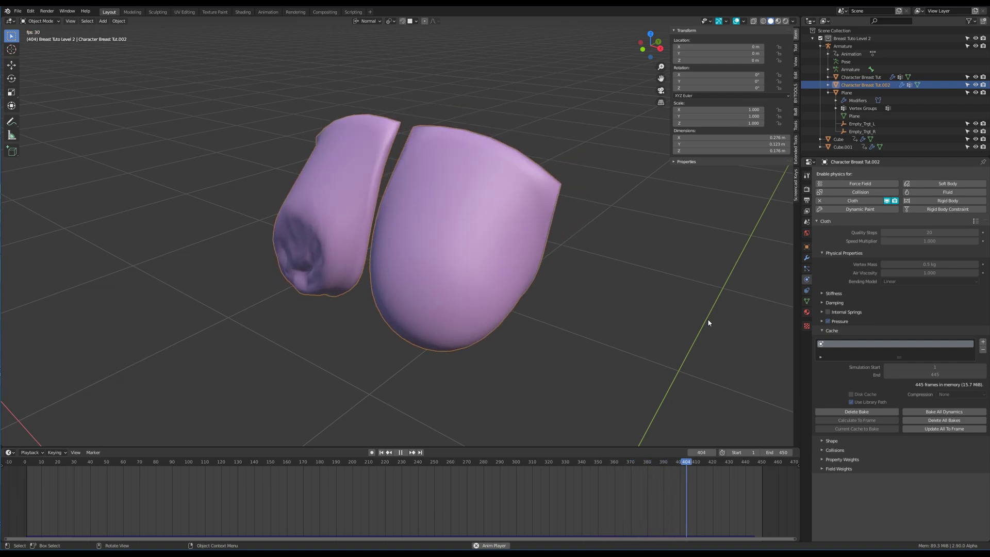
{"action": "key", "text": "Escape"}
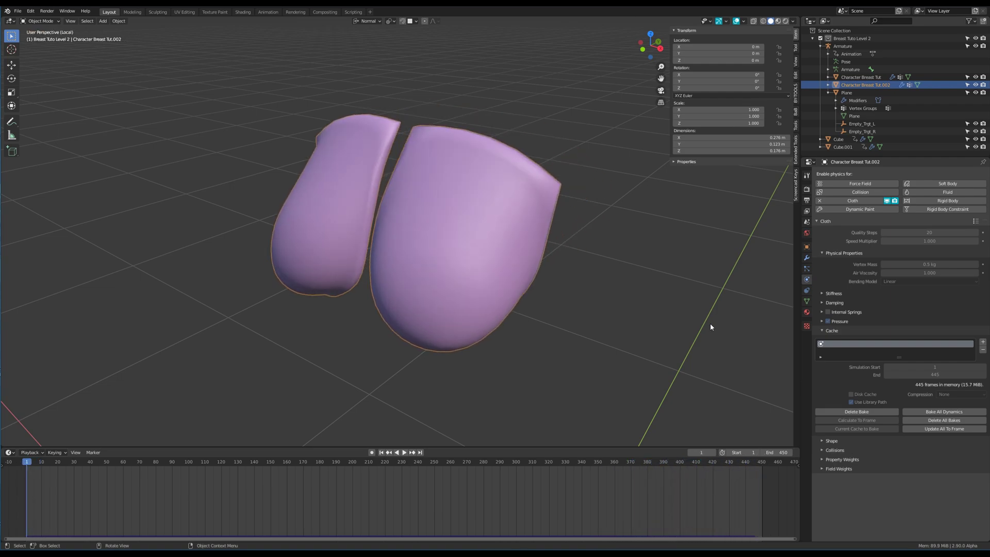
{"action": "middle_click_drag", "start_coordinate": [711, 328], "coordinate": [894, 329]}
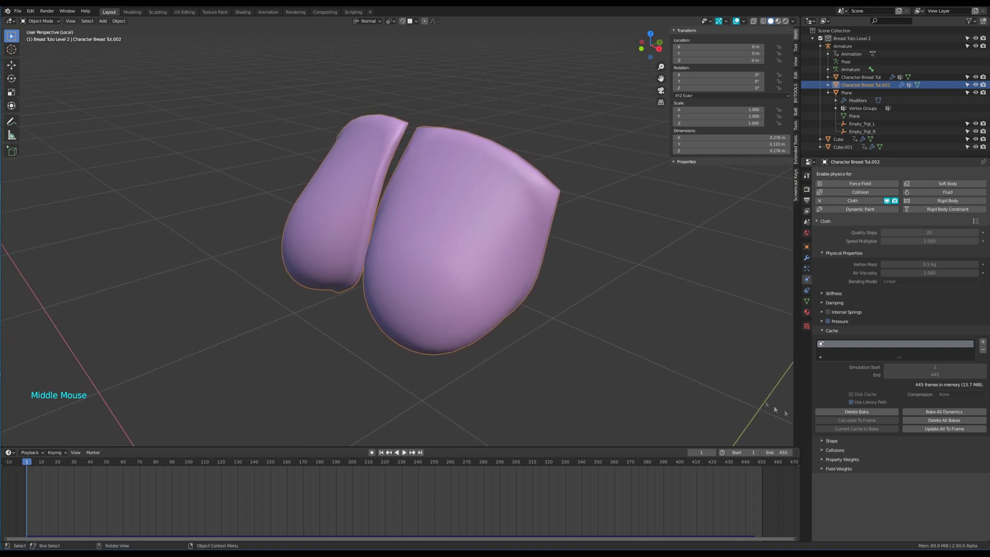
Step: Delete the existing cloth bake, enable Dynamic Mesh in the Shape settings and bake the simulation again
{"action": "left_click", "coordinate": [826, 441]}
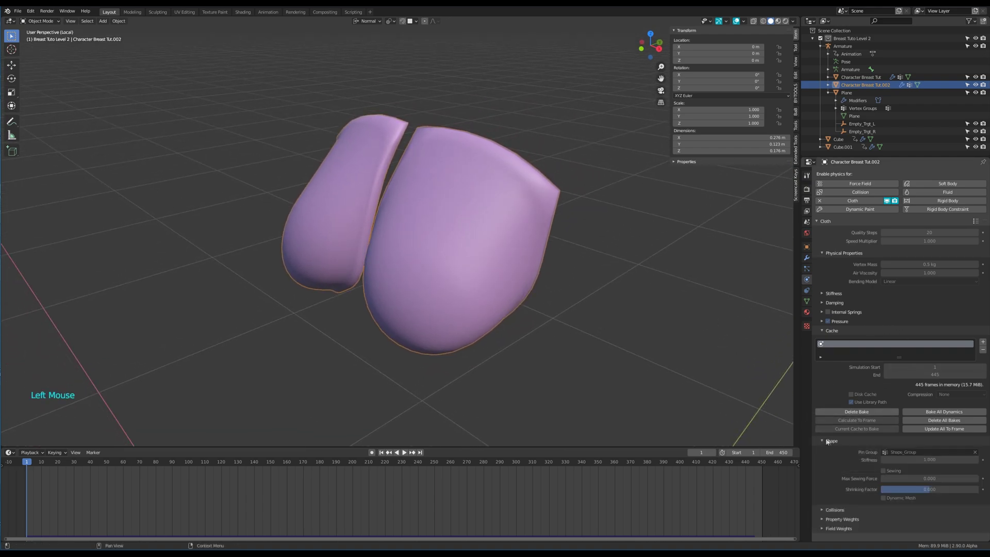
{"action": "left_click", "coordinate": [895, 412]}
{"action": "left_click", "coordinate": [884, 498]}
{"action": "left_click", "coordinate": [877, 412]}
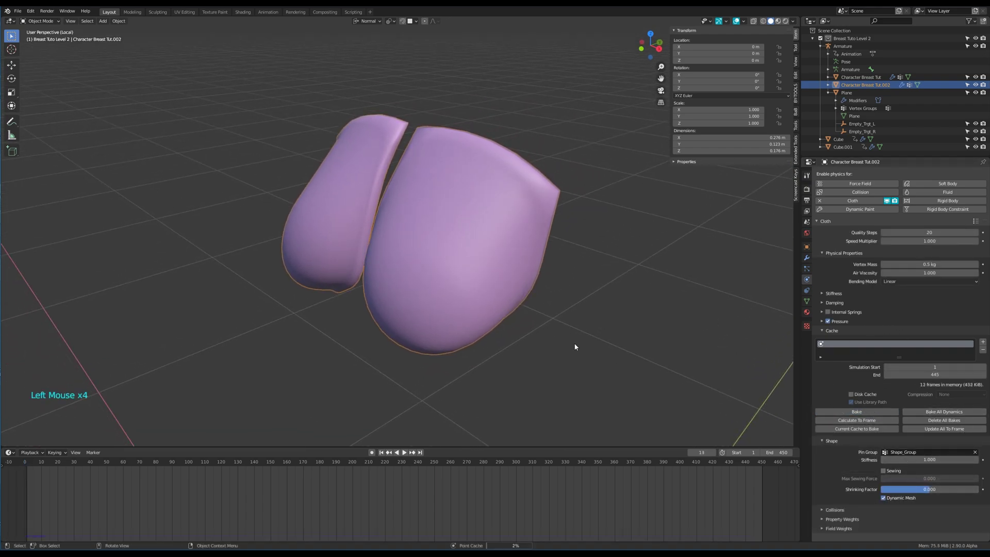
{"action": "left_click", "coordinate": [940, 421]}
{"action": "left_click", "coordinate": [856, 412]}
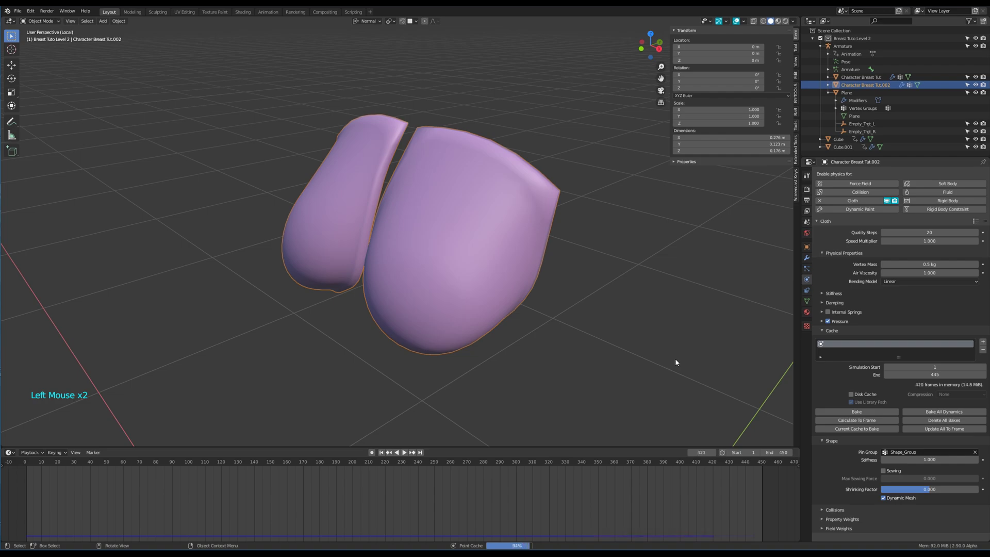
Step: Play back the rebaked cloth simulation and inspect how the isolated breast mesh deforms
{"action": "key", "text": "space"}
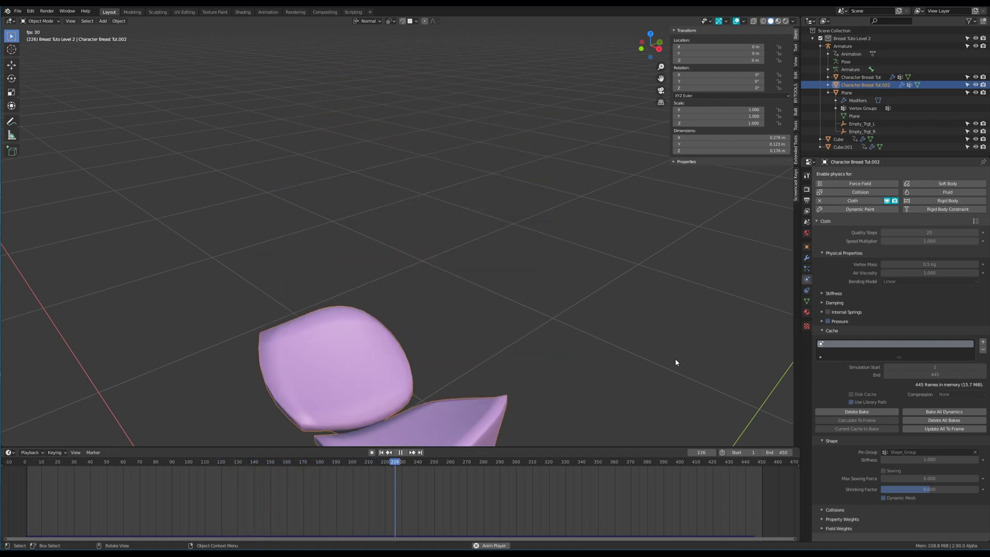
{"action": "scroll", "coordinate": [677, 358], "scroll_direction": "down", "scroll_amount": 2}
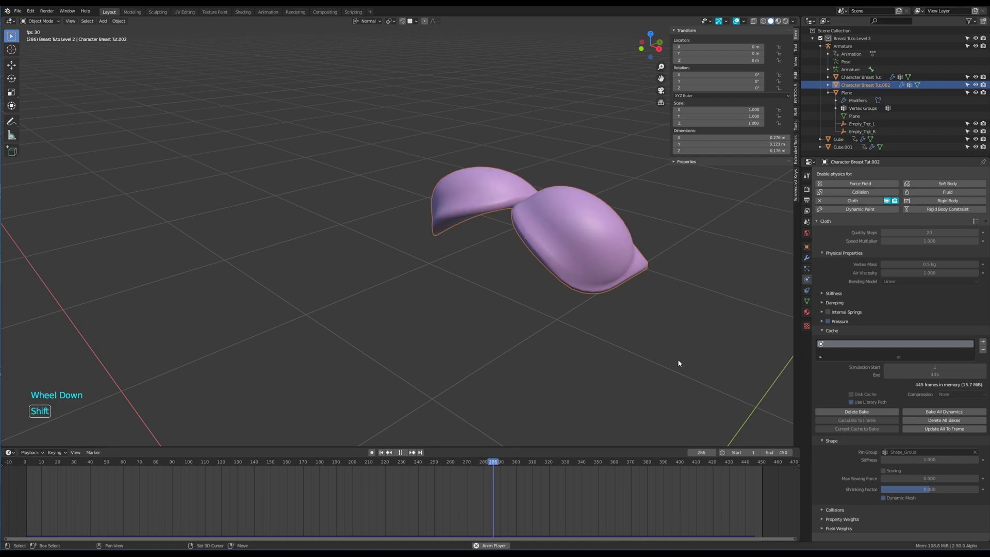
{"action": "middle_click_drag", "start_coordinate": [678, 359], "coordinate": [639, 339], "text": "shift"}
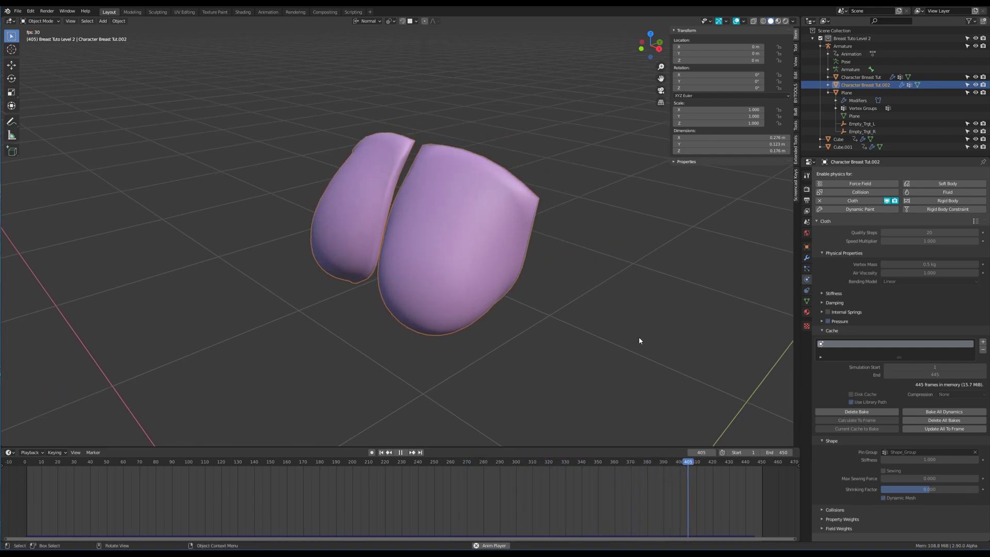
{"action": "key", "text": "space"}
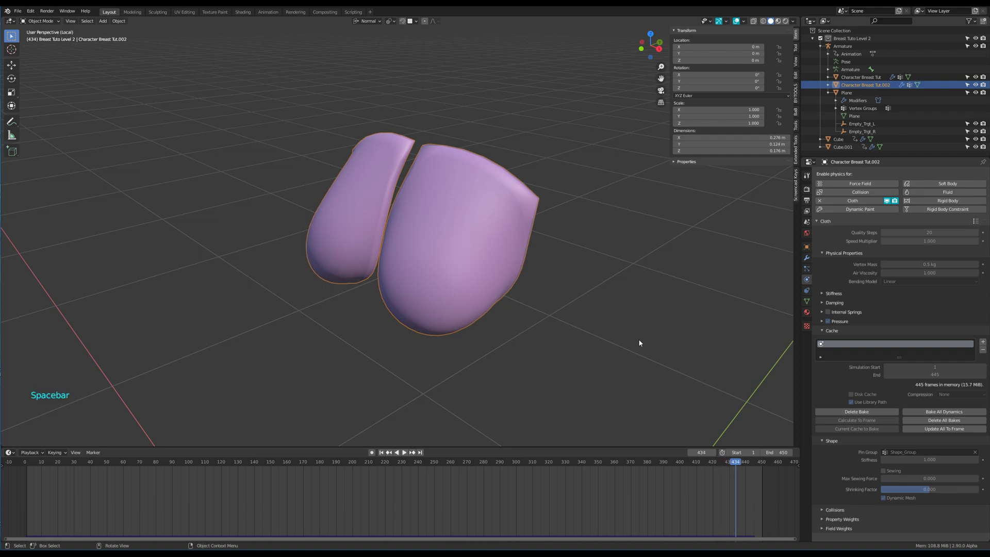
{"action": "middle_click_drag", "start_coordinate": [639, 340], "coordinate": [644, 338]}
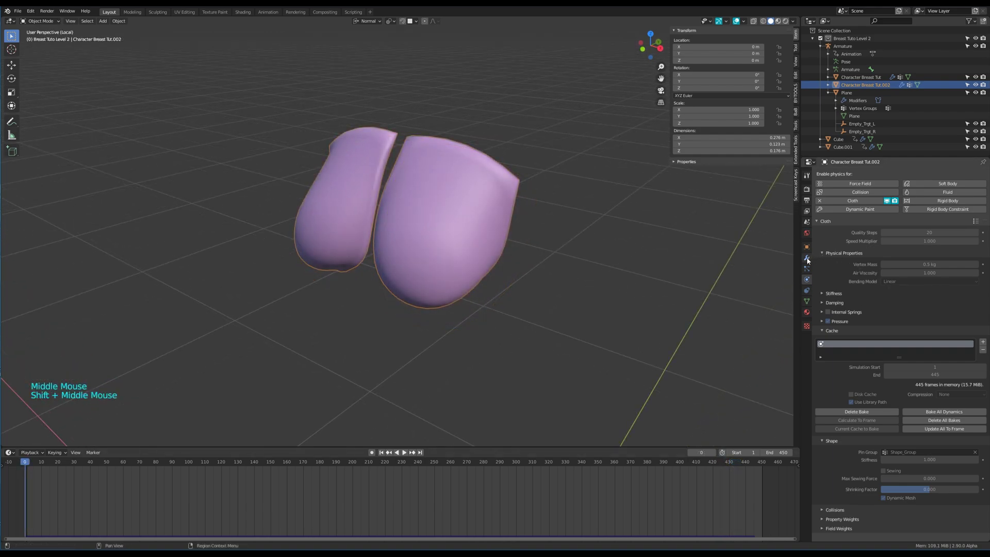
Step: Add a Corrective Smooth modifier to the breast mesh with Only Smooth enabled and the inverted Shape_Group as its vertex group
{"action": "left_click", "coordinate": [807, 257]}
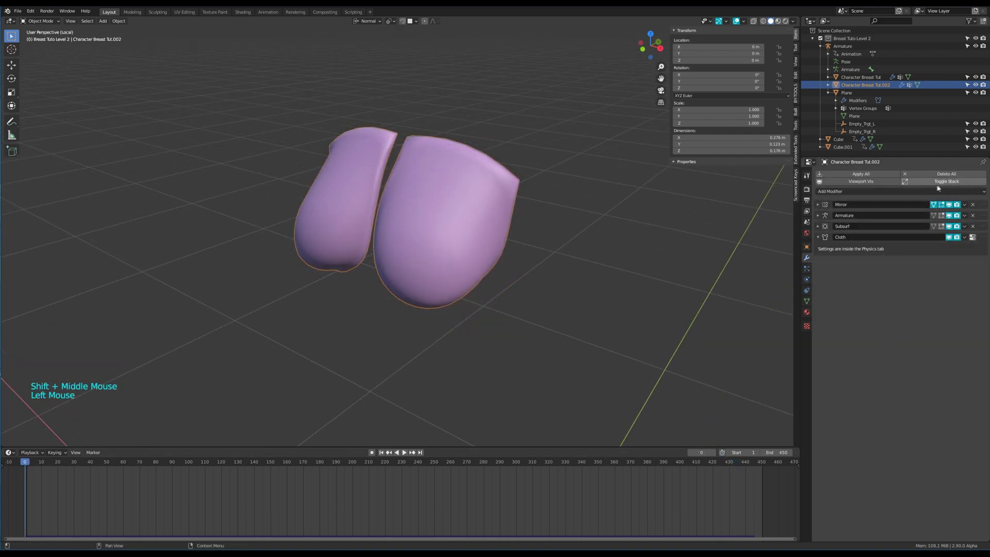
{"action": "left_click", "coordinate": [889, 191]}
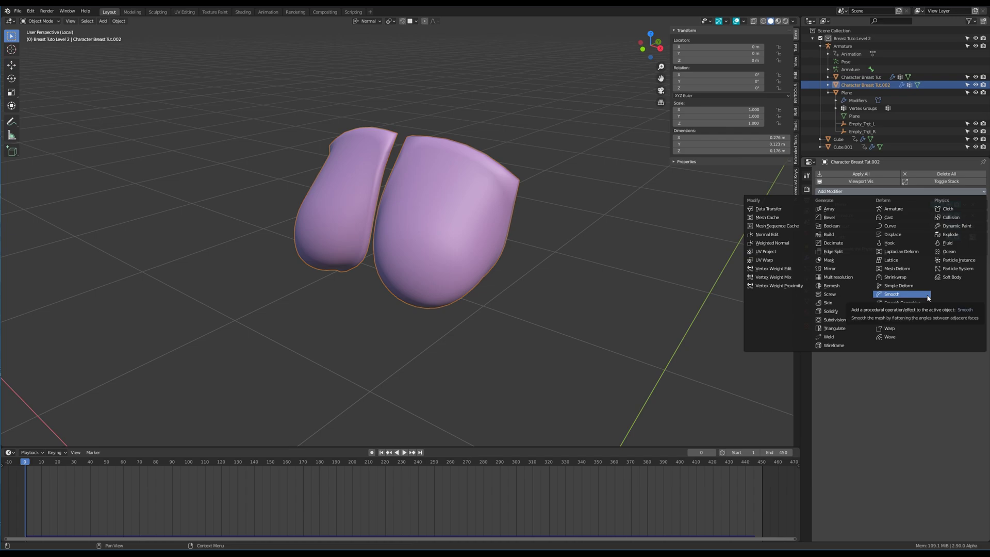
{"action": "left_click", "coordinate": [908, 303]}
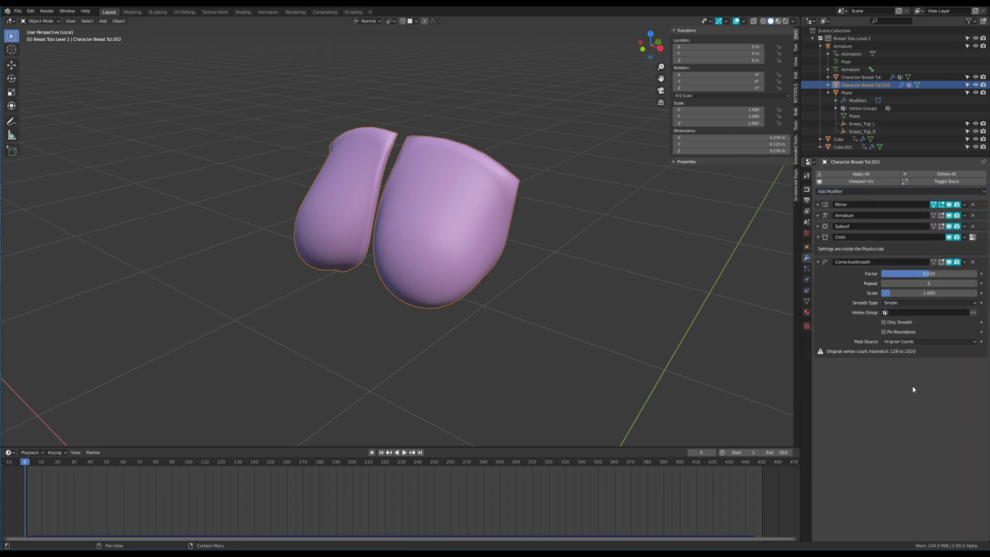
{"action": "left_click", "coordinate": [907, 322]}
{"action": "left_click", "coordinate": [908, 313]}
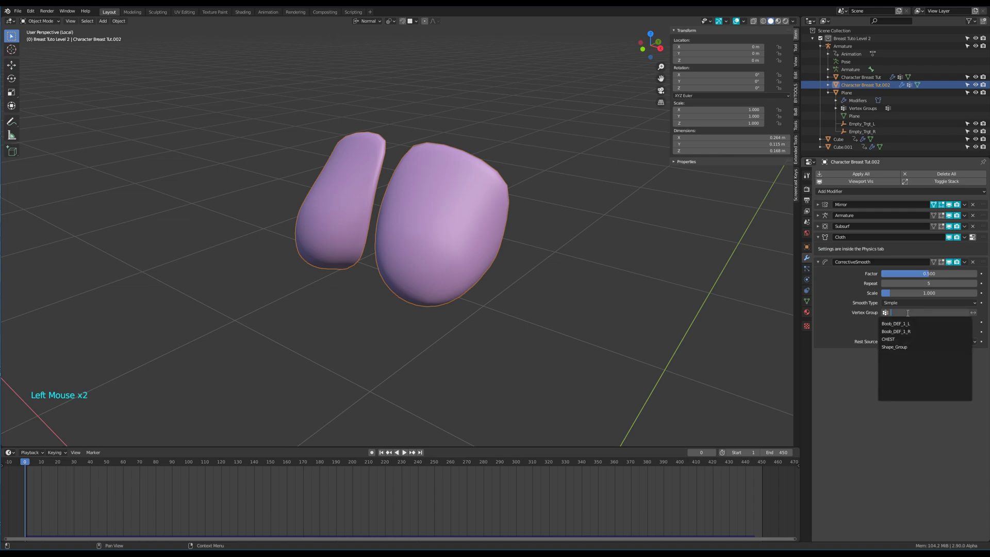
{"action": "left_click", "coordinate": [895, 347]}
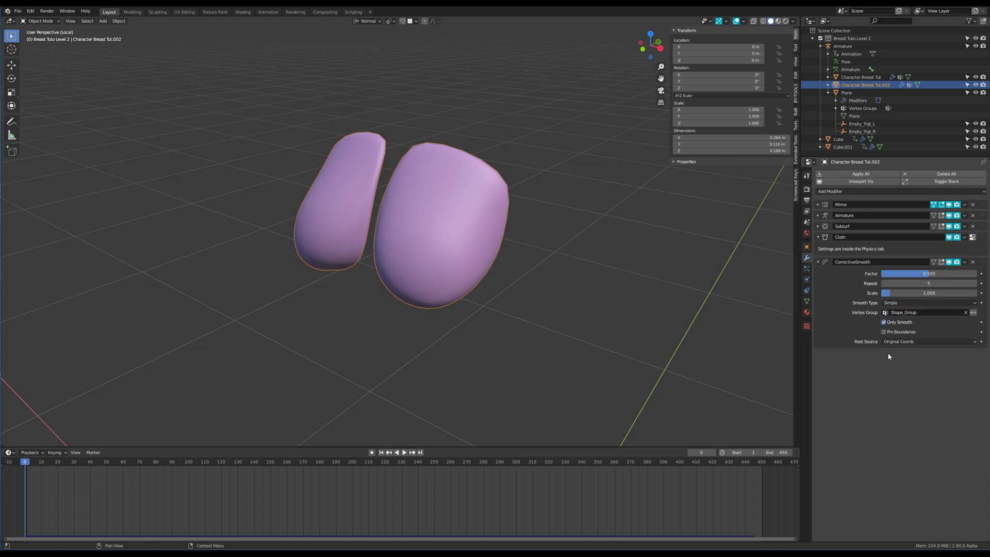
{"action": "left_click", "coordinate": [974, 313]}
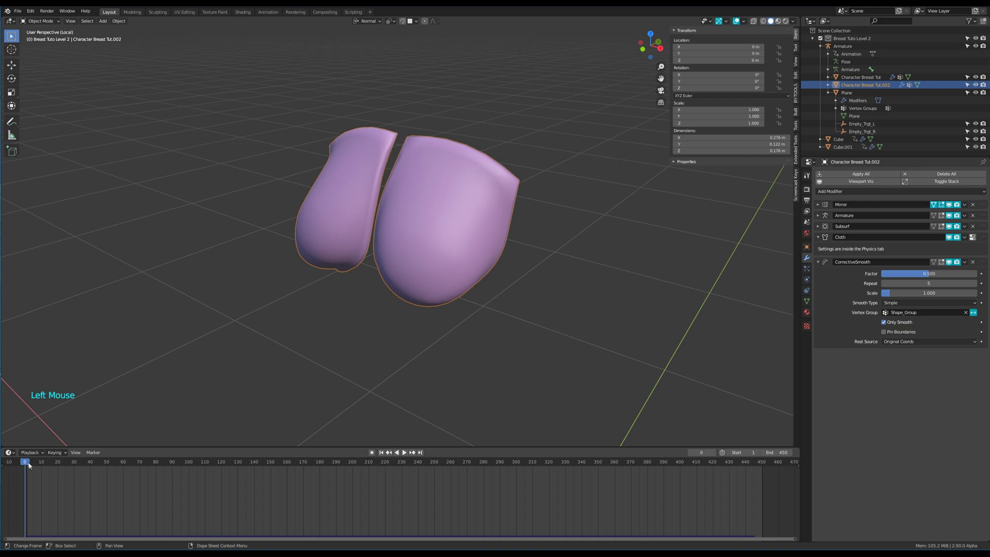
Step: Scrub through the animation and examine the smoothed breast mesh from several angles
{"action": "left_click_drag", "start_coordinate": [30, 465], "coordinate": [679, 467]}
{"action": "middle_click_drag", "start_coordinate": [551, 349], "coordinate": [567, 293]}
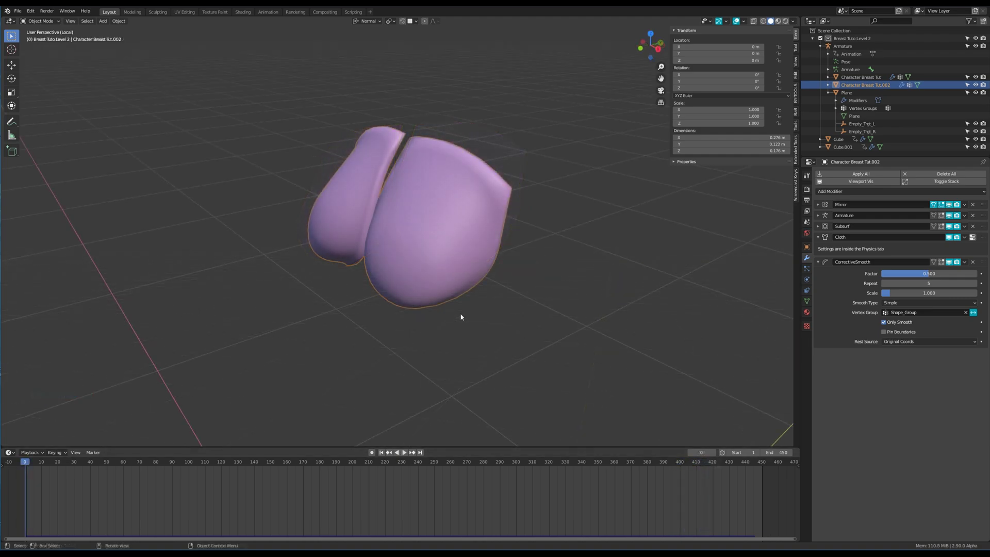
{"action": "middle_click_drag", "start_coordinate": [460, 312], "coordinate": [474, 309]}
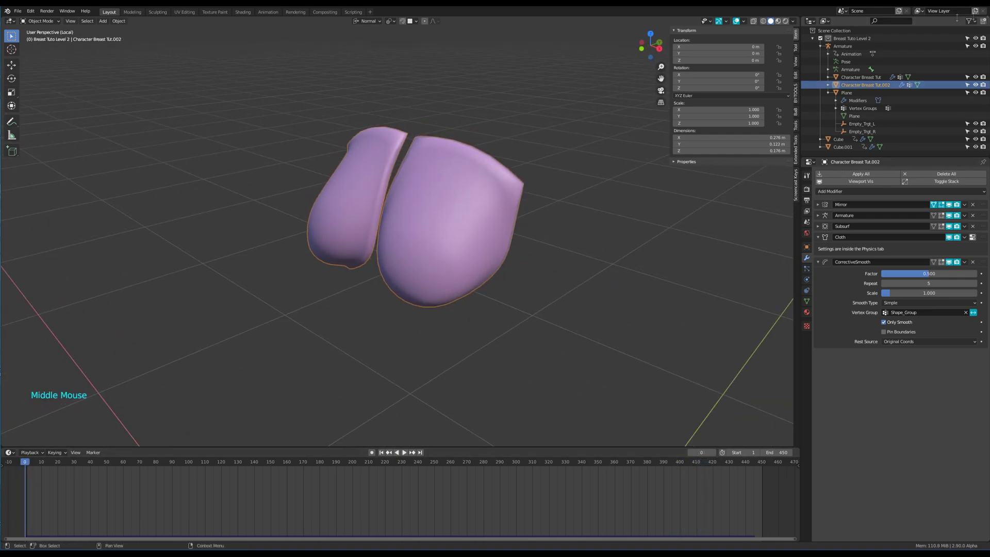
Step: Hide the cloth breast mesh, leave local view and select the body mesh
{"action": "left_click", "coordinate": [975, 85]}
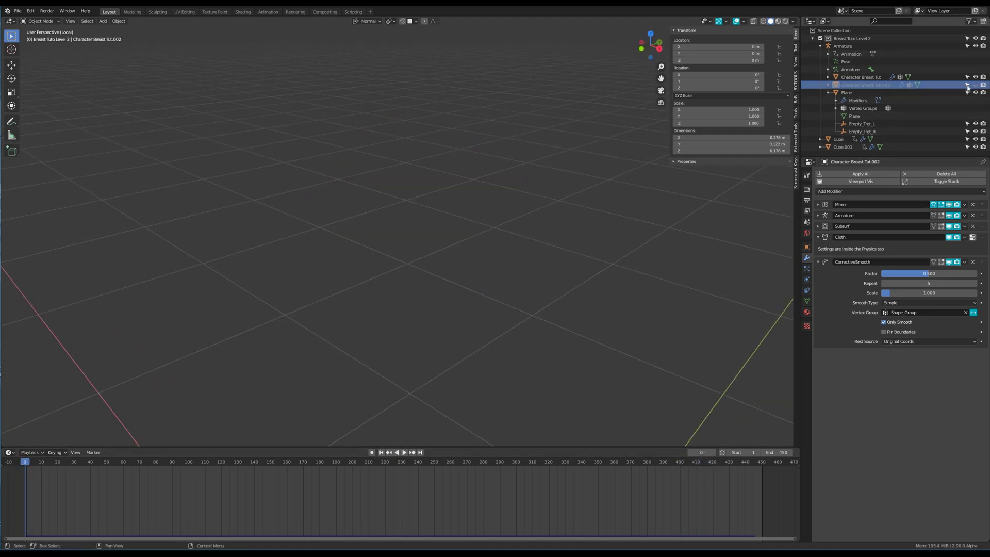
{"action": "key", "text": "KP_Divide"}
{"action": "middle_click_drag", "start_coordinate": [500, 230], "coordinate": [503, 261]}
{"action": "scroll", "coordinate": [531, 237], "scroll_direction": "down", "scroll_amount": 2}
{"action": "mouse_move", "coordinate": [503, 261]}
{"action": "middle_mouse_down"}
{"action": "mouse_move", "coordinate": [471, 249]}
{"action": "mouse_move", "coordinate": [496, 250]}
{"action": "middle_mouse_up"}
{"action": "left_click", "coordinate": [473, 249]}
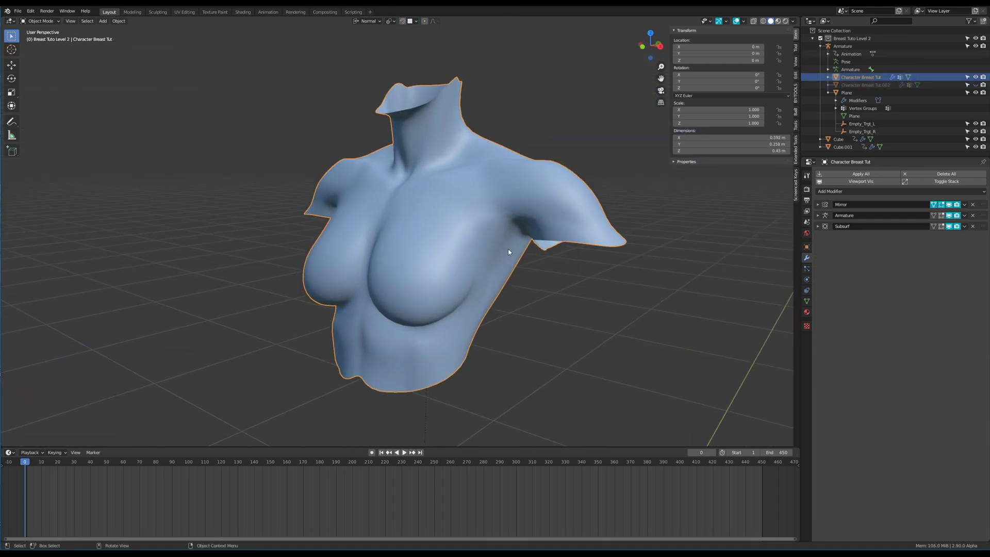
Step: Remove the Boob_DEF_1_L and Boob_DEF_1_R vertex groups from the body mesh in Edit Mode
{"action": "key", "text": "Tab"}
{"action": "left_click", "coordinate": [807, 301]}
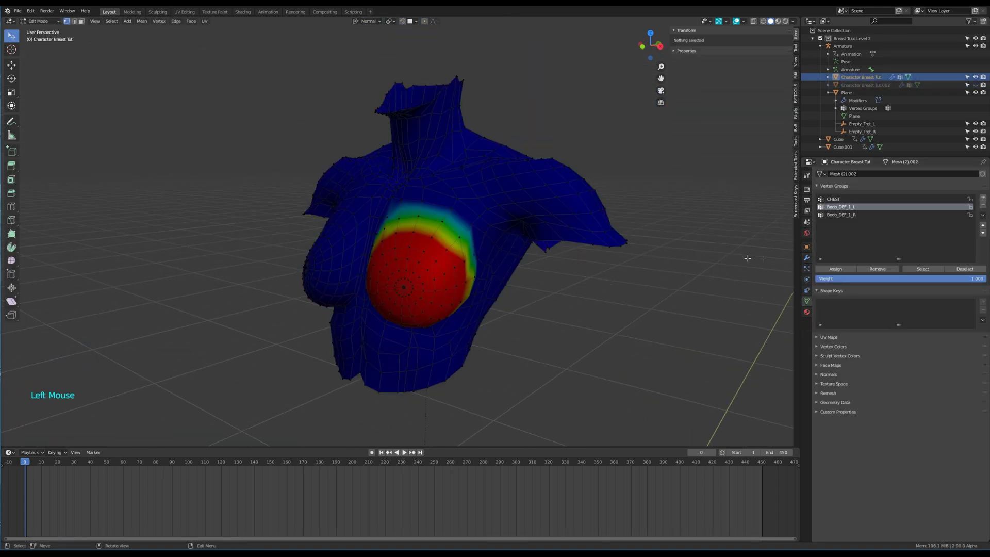
{"action": "left_click", "coordinate": [983, 205]}
{"action": "left_click", "coordinate": [983, 206]}
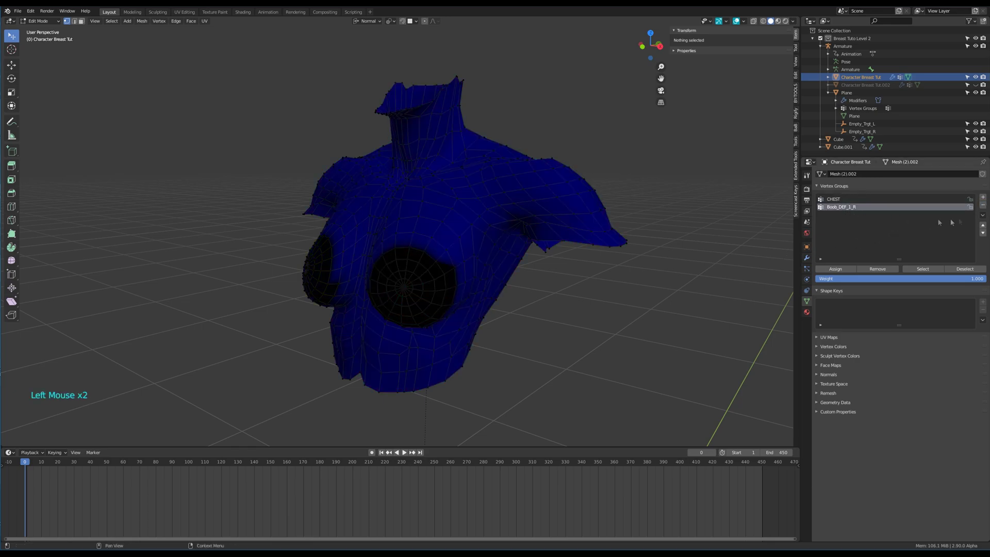
{"action": "left_click", "coordinate": [983, 205]}
{"action": "middle_click", "coordinate": [617, 247]}
Step: Assign all of the body's vertices to the CHEST vertex group with a weight of 1.000
{"action": "key", "text": "a"}
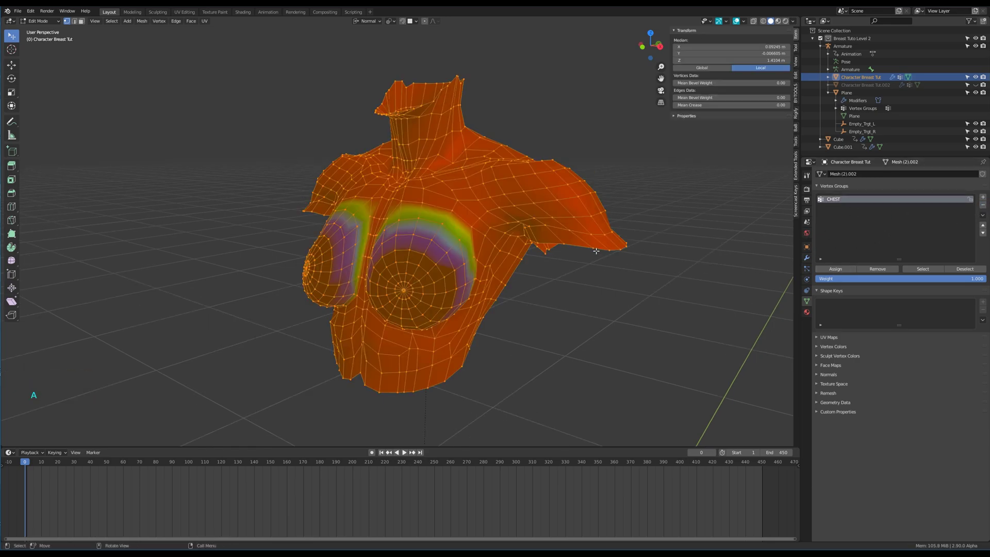
{"action": "left_click", "coordinate": [836, 270]}
{"action": "middle_click_drag", "start_coordinate": [593, 252], "coordinate": [593, 261]}
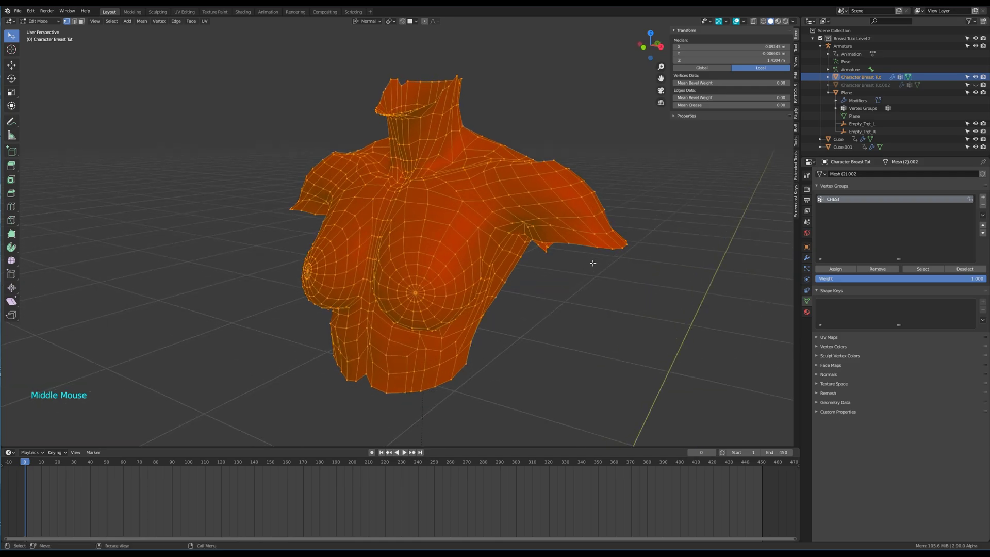
Step: Create a Breast_Deform vertex group on the body and assign the vertices of both breasts to it with a weight of 1.000
{"action": "left_click", "coordinate": [983, 199]}
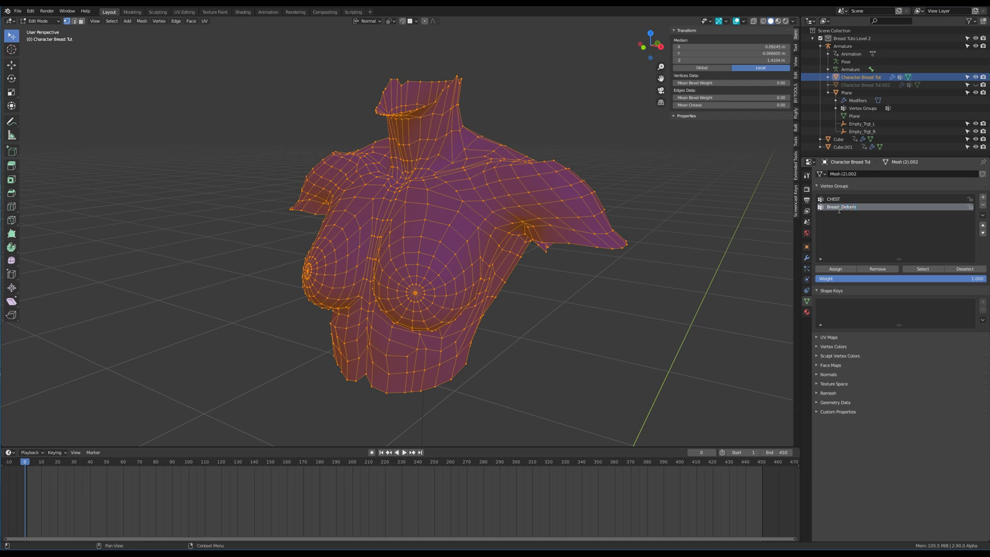
{"action": "key", "text": "Return"}
{"action": "triple_click", "coordinate": [433, 300]}
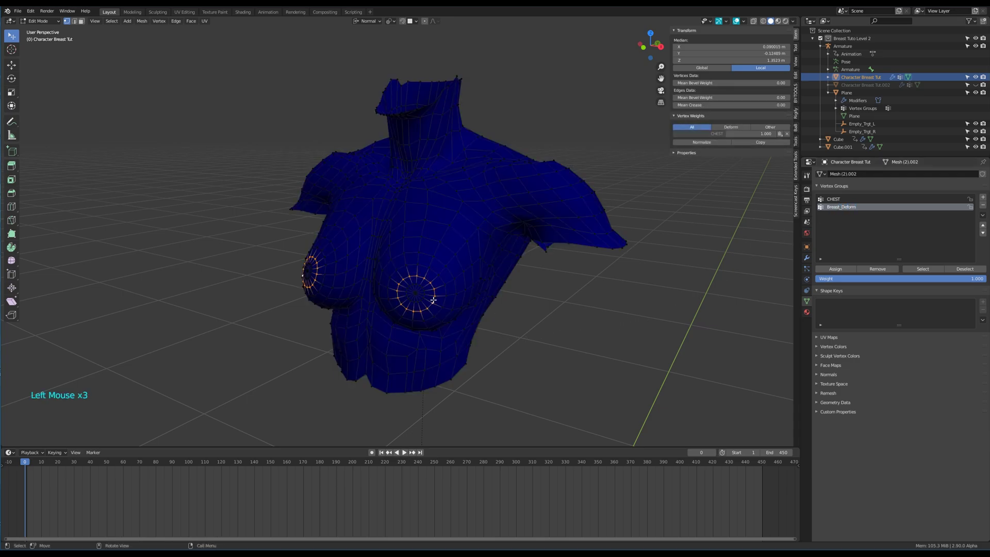
{"action": "key", "text": "ctrl+KP_Add"}
{"action": "key", "text": "ctrl+KP_Add"}
{"action": "key", "text": "ctrl+KP_Add"}
{"action": "key", "text": "ctrl+KP_Add"}
{"action": "key", "text": "ctrl+KP_Add"}
{"action": "key", "text": "ctrl+KP_Add"}
{"action": "key", "text": "ctrl+KP_Add"}
{"action": "key", "text": "ctrl+KP_Add"}
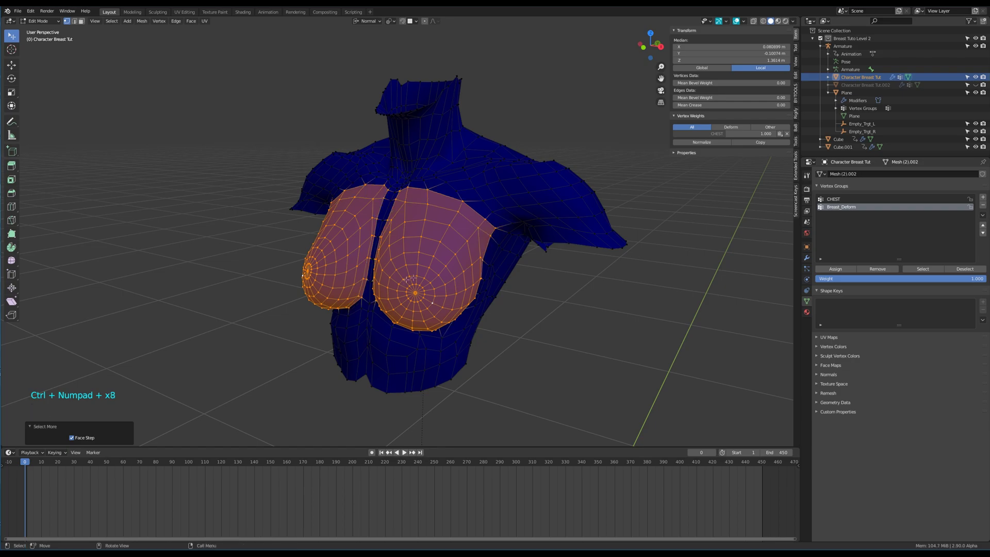
{"action": "mouse_move", "coordinate": [433, 300]}
{"action": "middle_mouse_down"}
{"action": "mouse_move", "coordinate": [432, 247]}
{"action": "mouse_move", "coordinate": [496, 242]}
{"action": "middle_mouse_up"}
{"action": "left_click", "coordinate": [832, 269]}
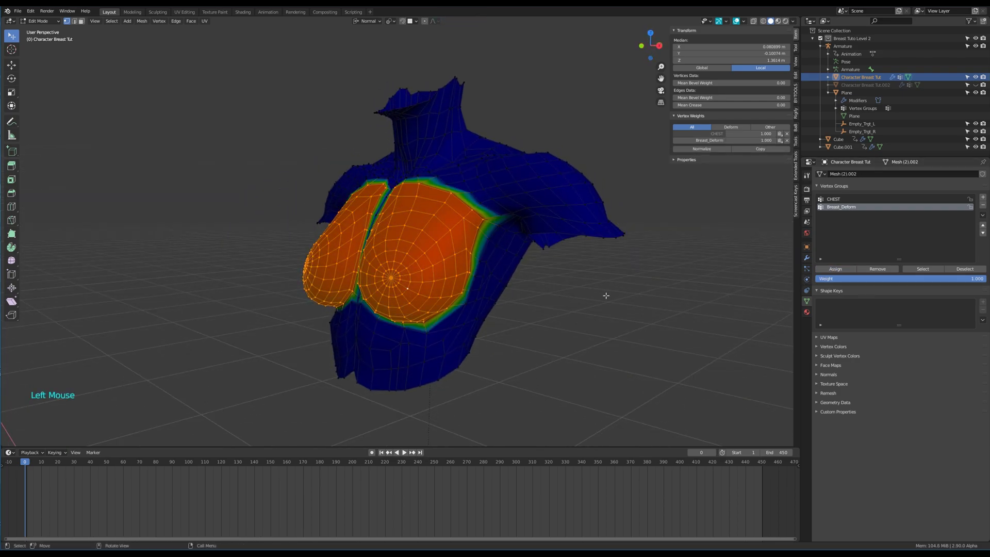
{"action": "middle_click_drag", "start_coordinate": [606, 296], "coordinate": [623, 303]}
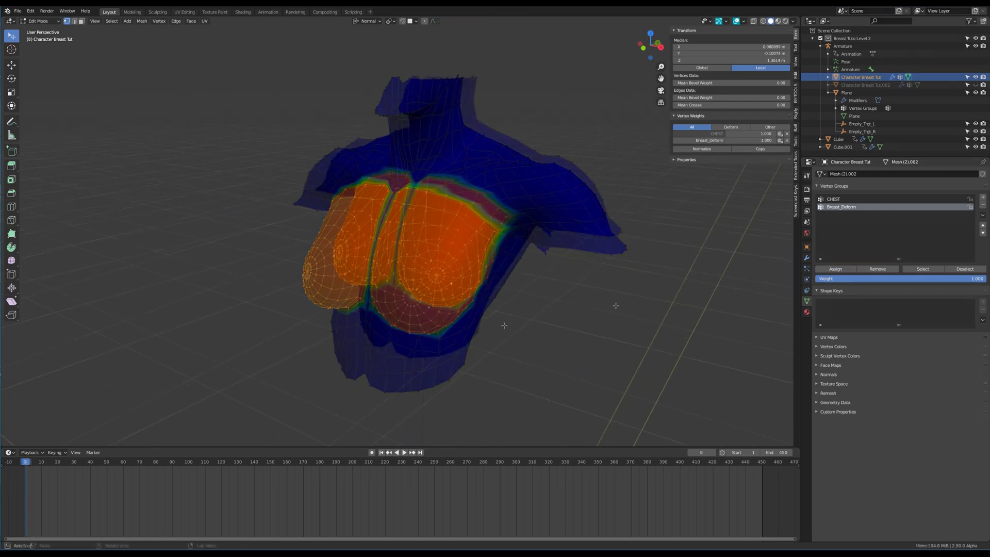
Step: Turn off the vertex weight display and return the body mesh to Object Mode
{"action": "key", "text": "q"}
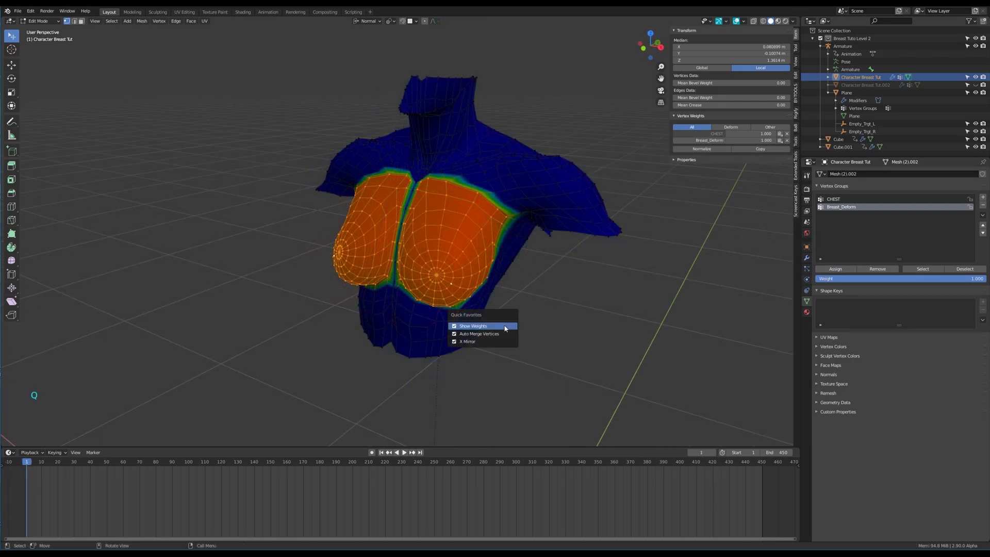
{"action": "left_click", "coordinate": [505, 328]}
{"action": "key", "text": "Tab"}
{"action": "middle_click_drag", "start_coordinate": [503, 324], "coordinate": [502, 328]}
{"action": "middle_click_drag", "start_coordinate": [501, 328], "coordinate": [500, 327], "text": "shift"}
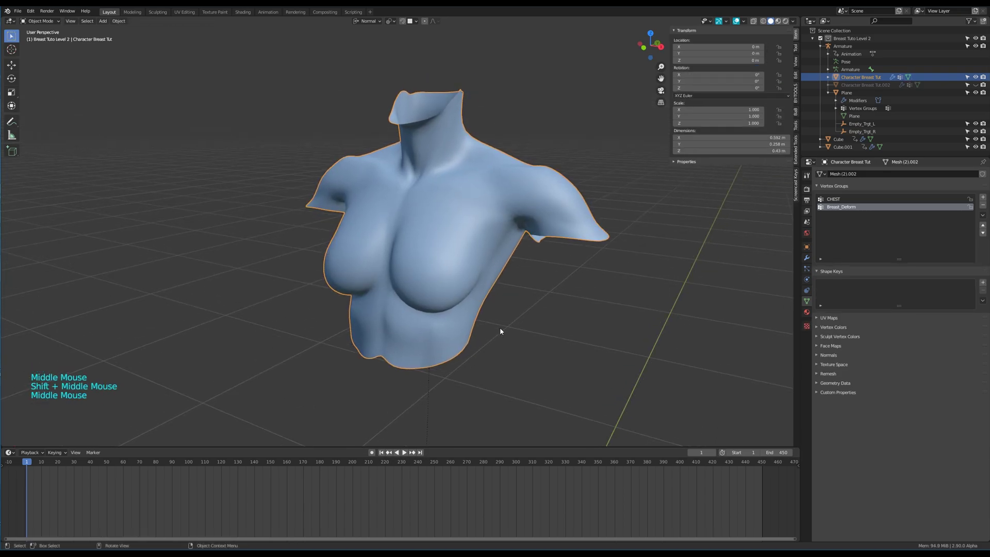
Step: Unhide the cloth breast mesh and turn off its In Front display
{"action": "left_click", "coordinate": [976, 85]}
{"action": "left_click", "coordinate": [453, 245]}
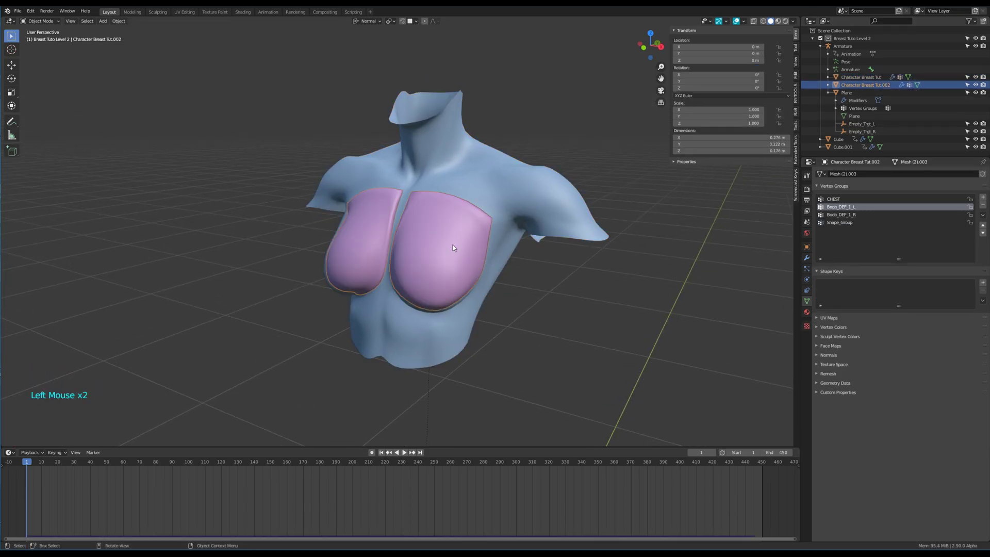
{"action": "key", "text": "q"}
{"action": "left_click", "coordinate": [420, 292]}
{"action": "middle_click_drag", "start_coordinate": [535, 316], "coordinate": [528, 320]}
Step: Add a Surface Deform modifier to the body above Subsurf, with Character Breast Tut.002 as its target
{"action": "left_click", "coordinate": [510, 253]}
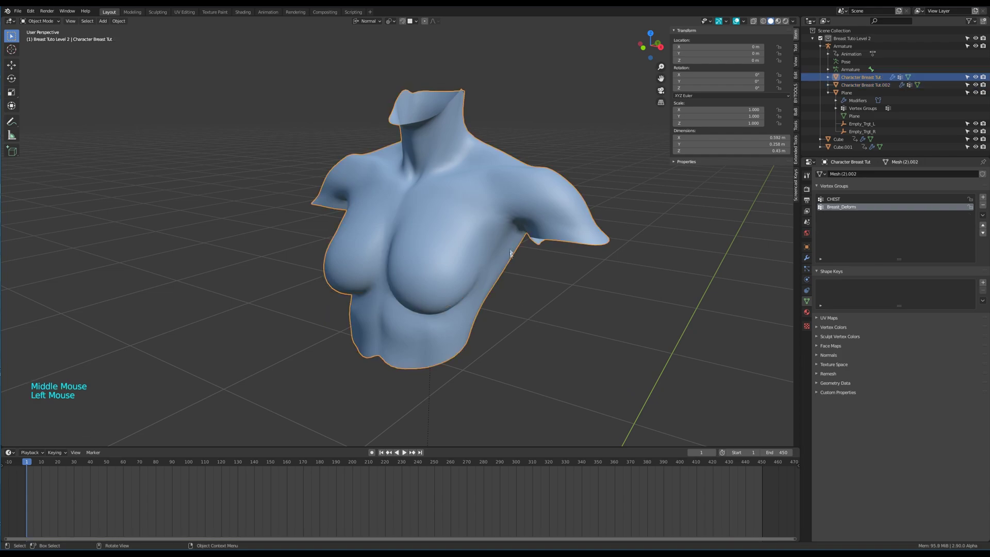
{"action": "left_click", "coordinate": [807, 258]}
{"action": "left_click", "coordinate": [900, 191]}
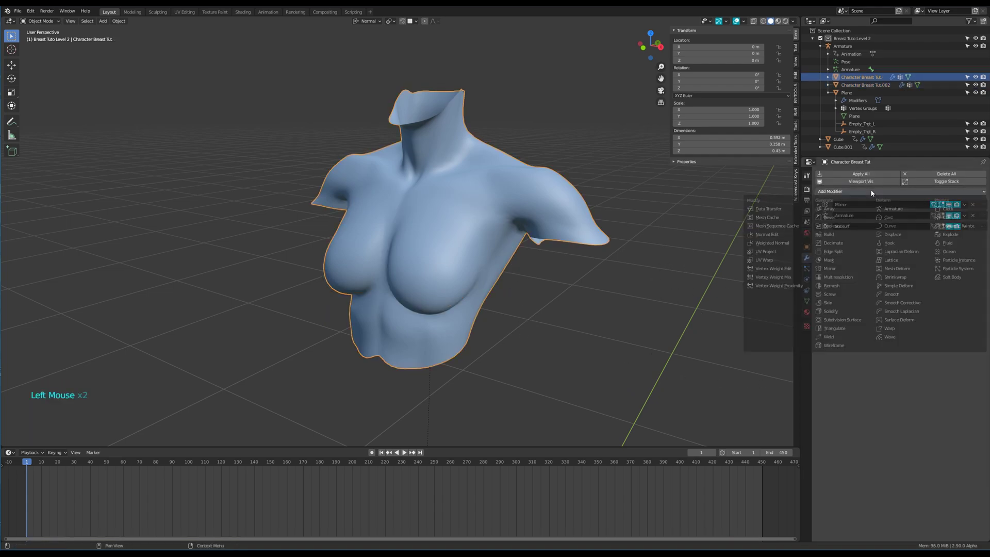
{"action": "left_click", "coordinate": [908, 320]}
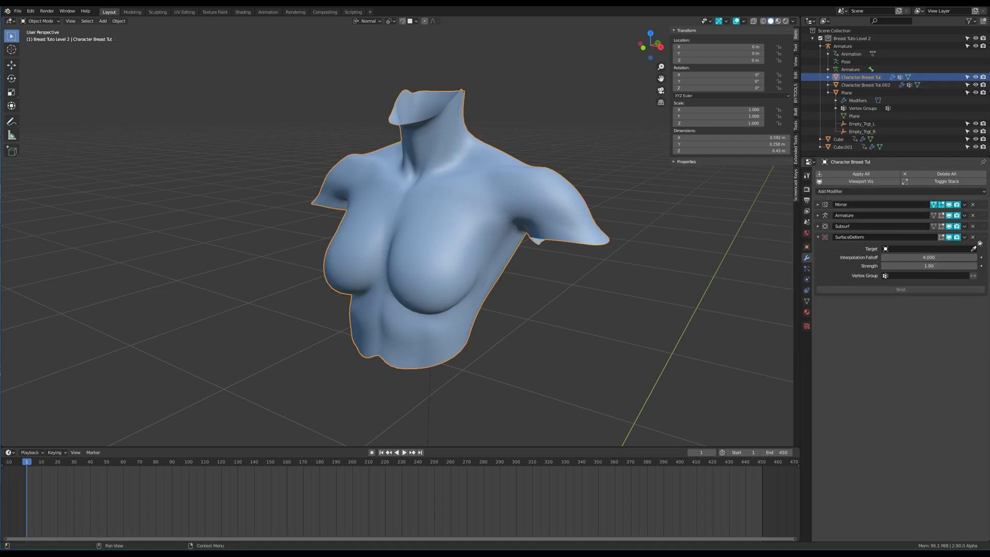
{"action": "mouse_move", "coordinate": [981, 243]}
{"action": "left_mouse_down"}
{"action": "mouse_move", "coordinate": [984, 231]}
{"action": "mouse_move", "coordinate": [986, 240]}
{"action": "left_mouse_up"}
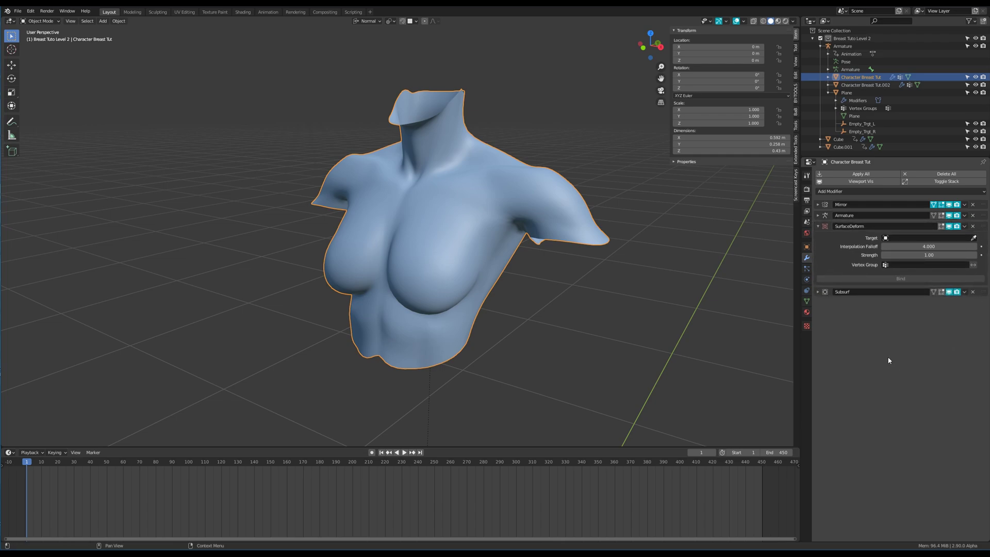
{"action": "left_click", "coordinate": [888, 85]}
Step: Limit the Surface Deform modifier to the Breast_Deform vertex group and bind it
{"action": "left_click", "coordinate": [911, 266]}
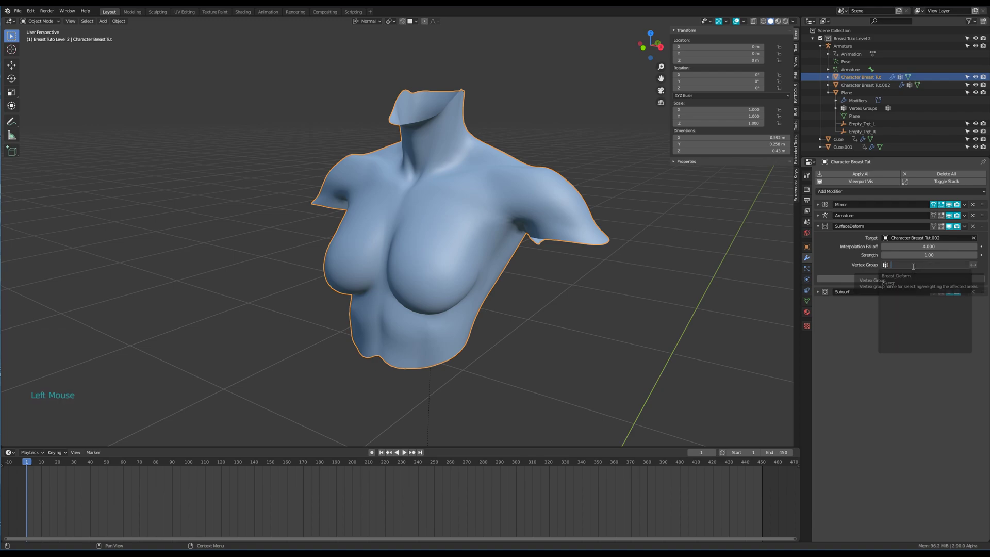
{"action": "left_click", "coordinate": [912, 275]}
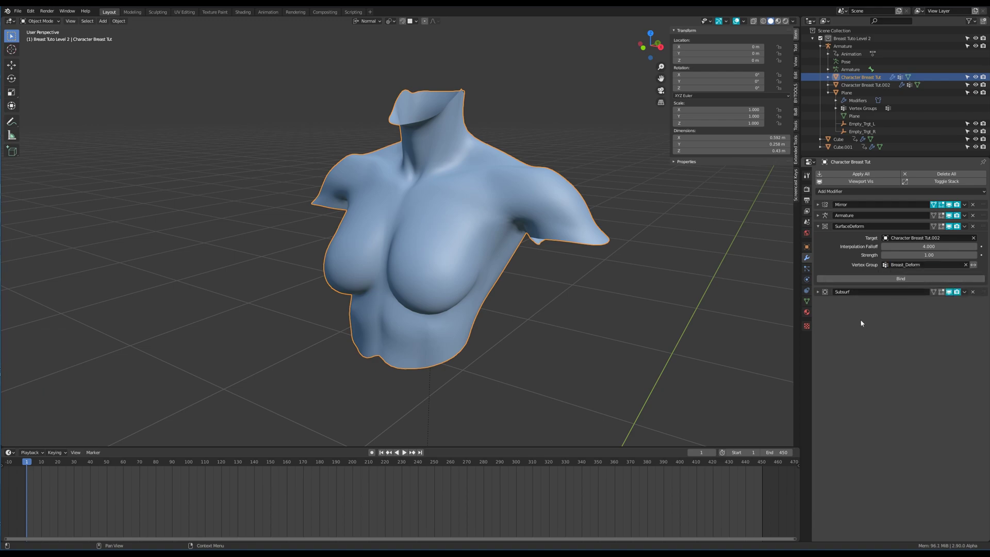
{"action": "left_click", "coordinate": [899, 279]}
Step: Play back the animation and inspect the body's breast deformation with Material Preview shading
{"action": "left_click", "coordinate": [404, 452]}
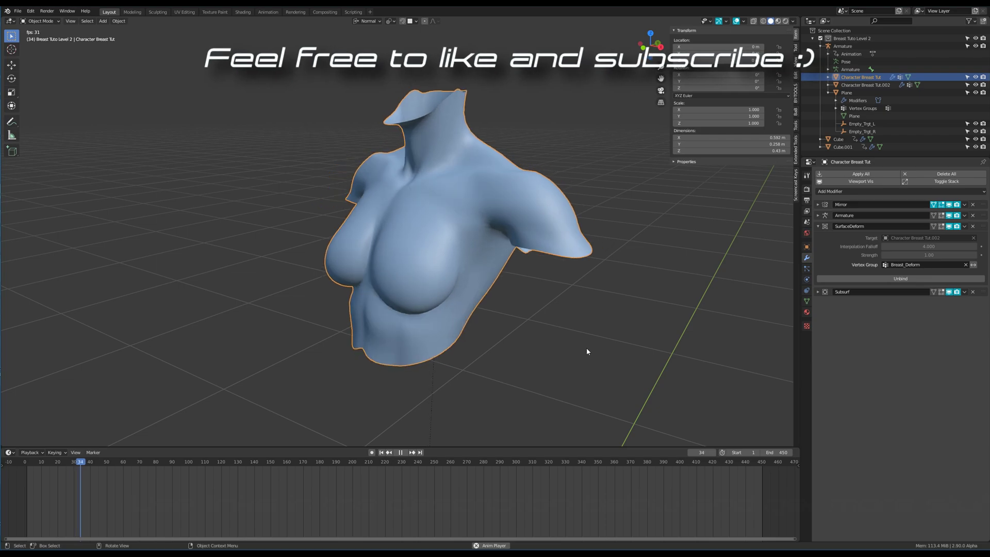
{"action": "middle_click_drag", "start_coordinate": [586, 351], "coordinate": [593, 341]}
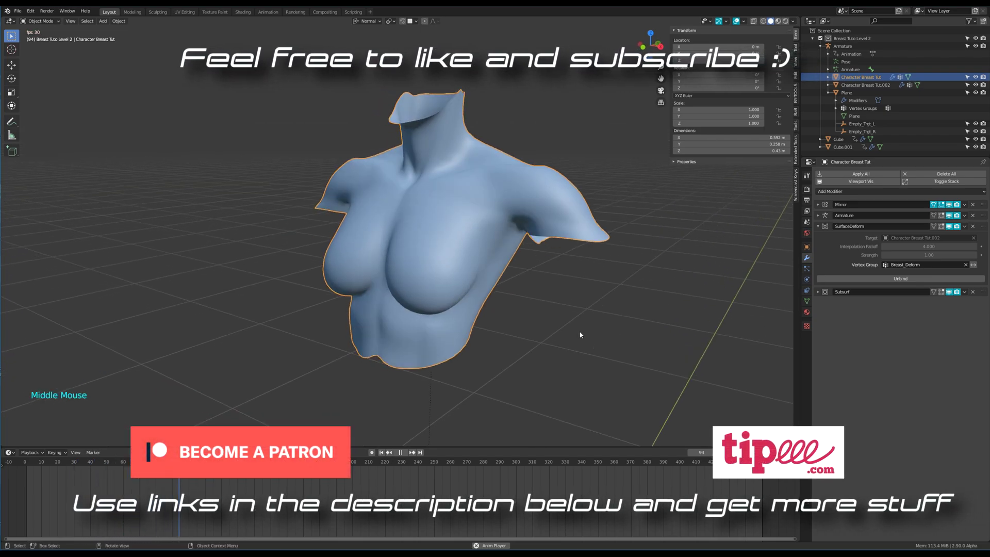
{"action": "key", "text": "z"}
{"action": "left_click", "coordinate": [581, 402]}
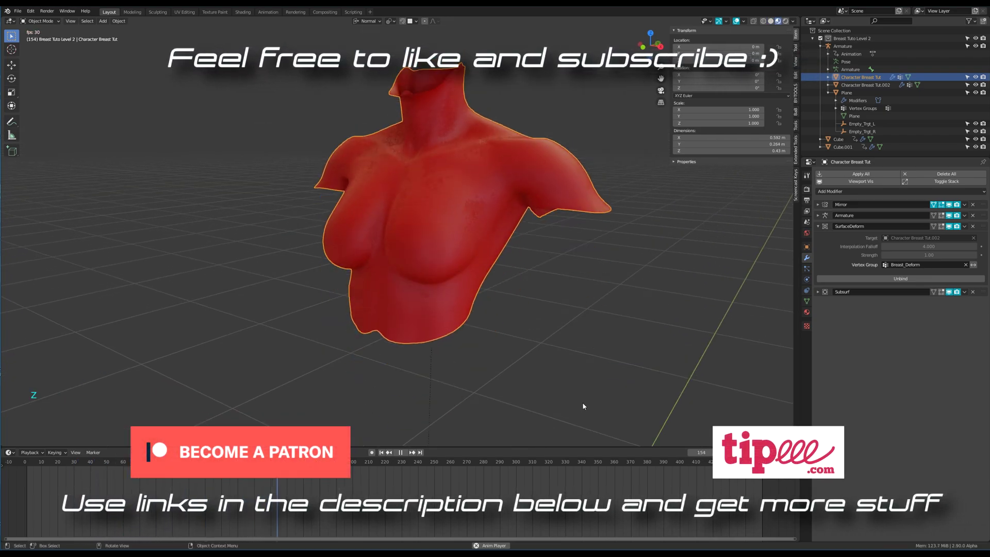